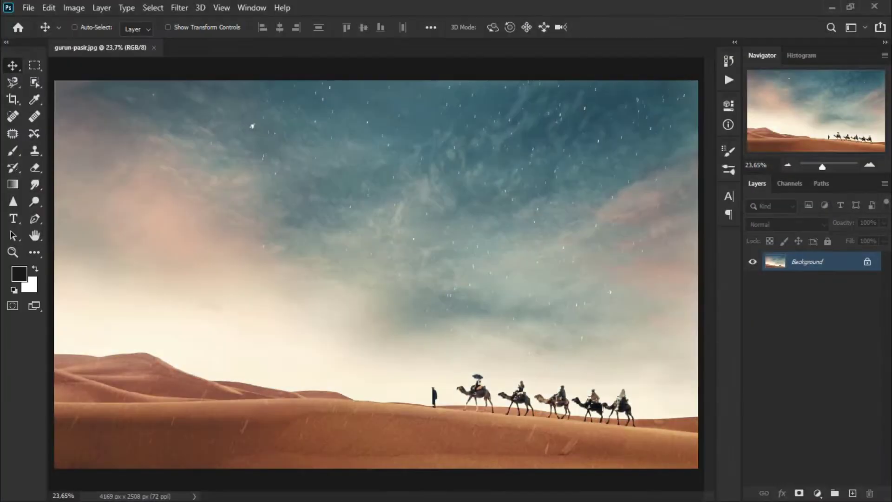
Step: Place the bonsai-tree image from the Photos album into the desert document and move it left over the dunes
left_click(673, 443)
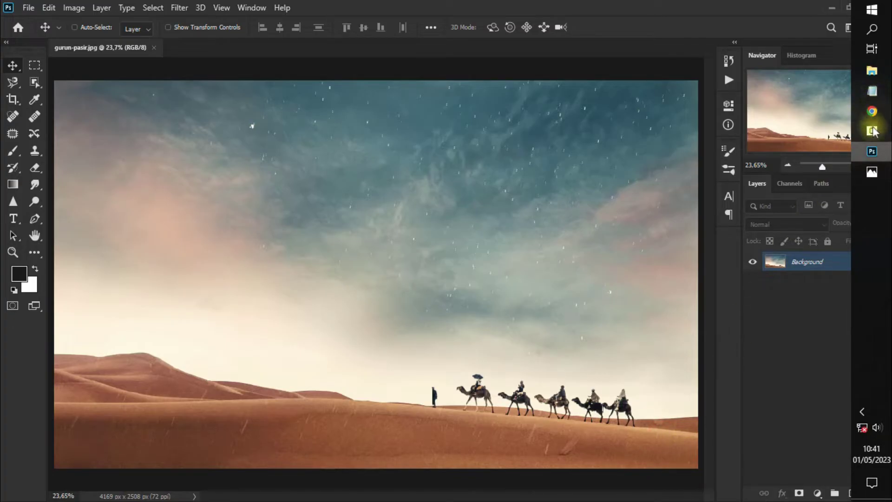
left_click(872, 177)
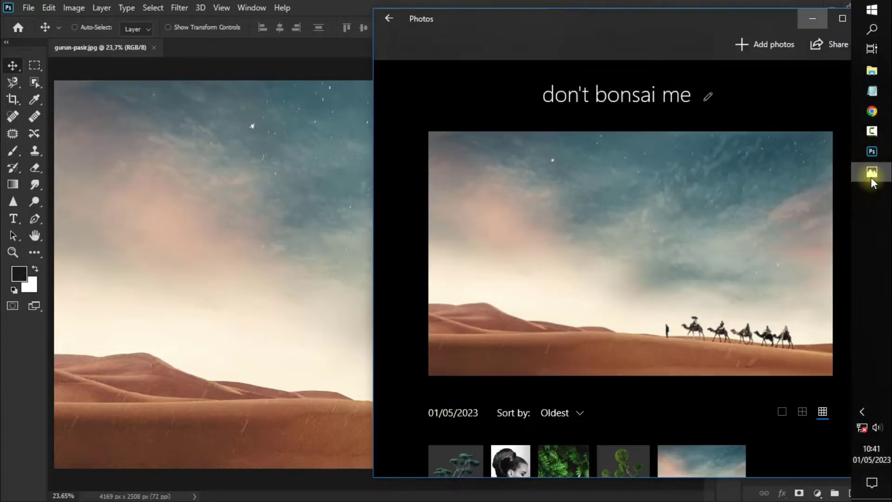
scroll(662, 271, "down", 4)
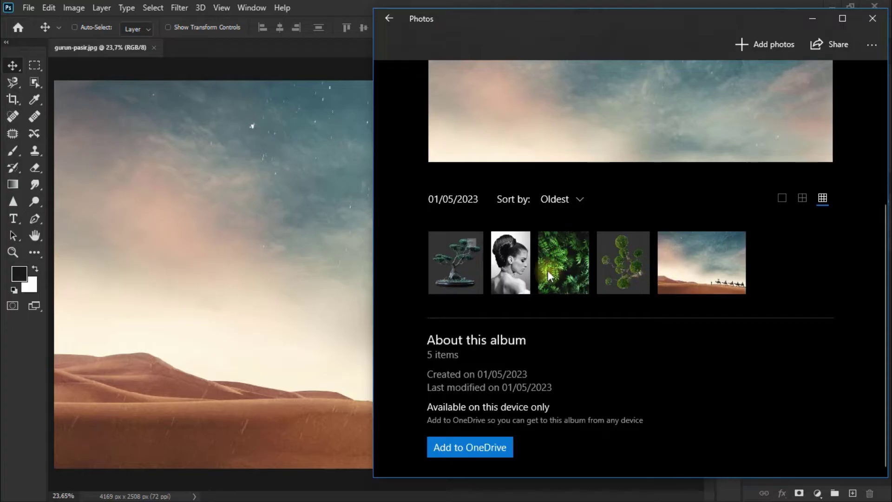
left_click_drag(467, 274, 265, 360)
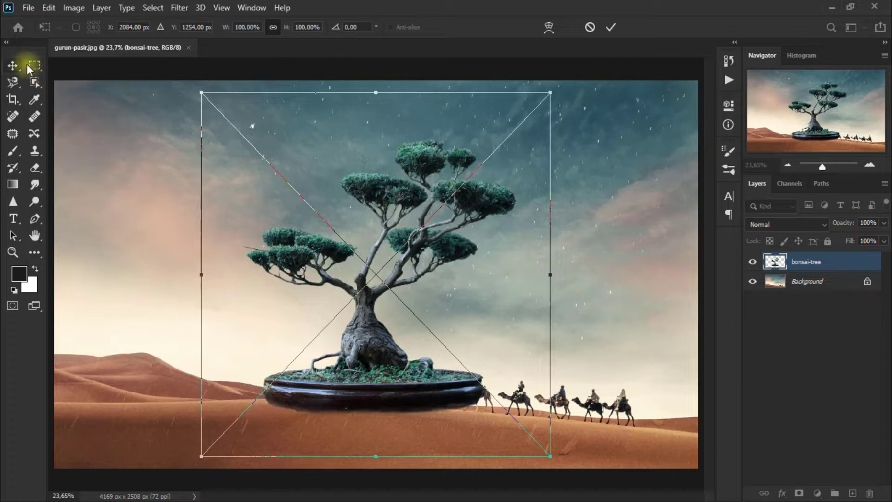
left_click(611, 27)
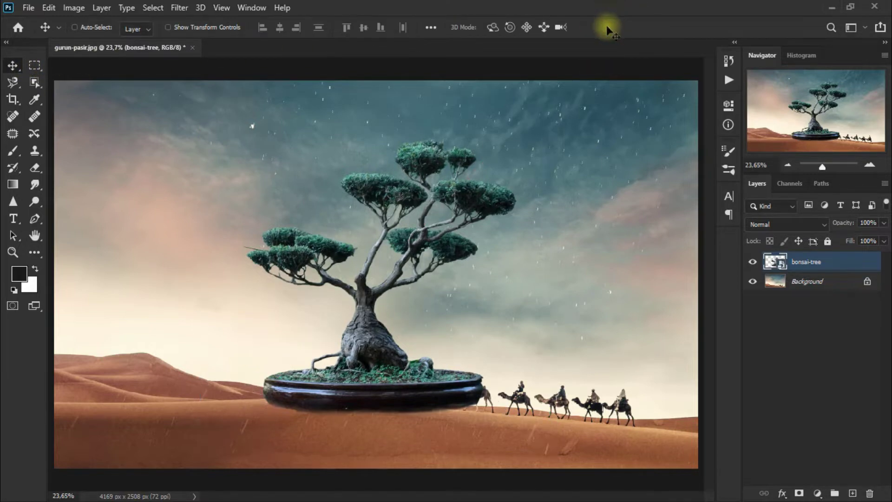
left_click_drag(404, 281, 297, 282)
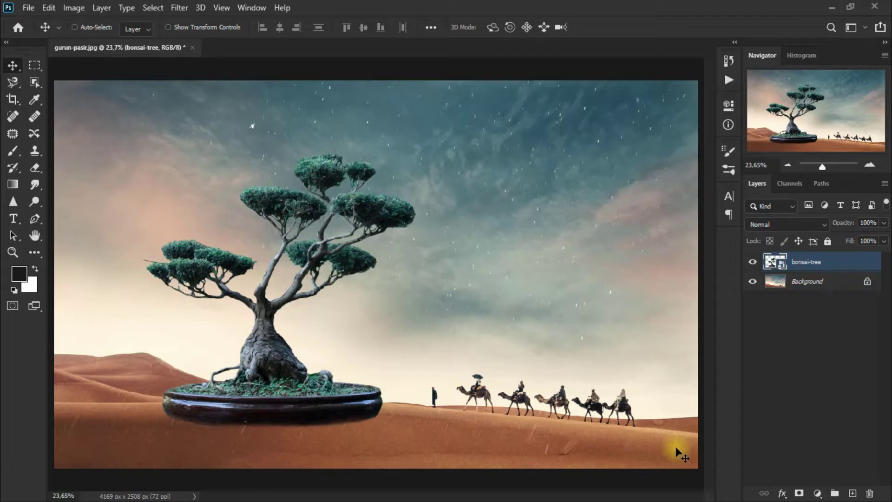
Step: Add a Hue/Saturation adjustment layer clipped to the bonsai-tree layer
left_click(818, 493)
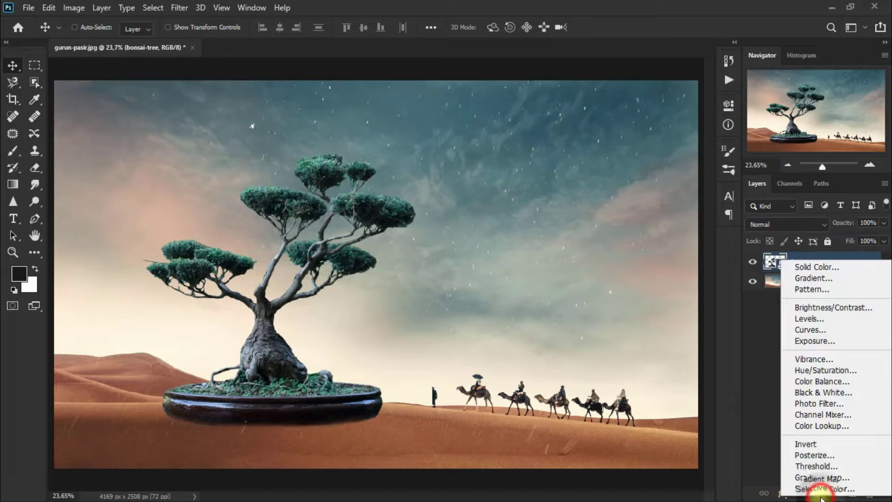
left_click(840, 370)
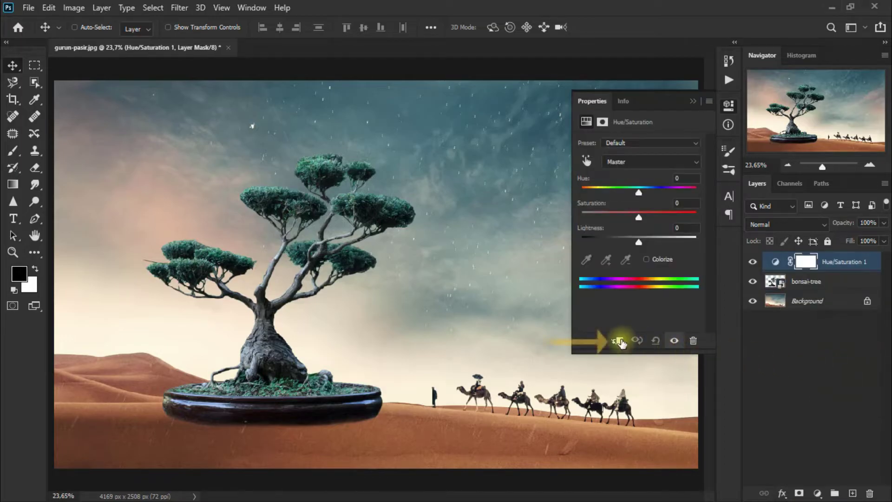
left_click(621, 342)
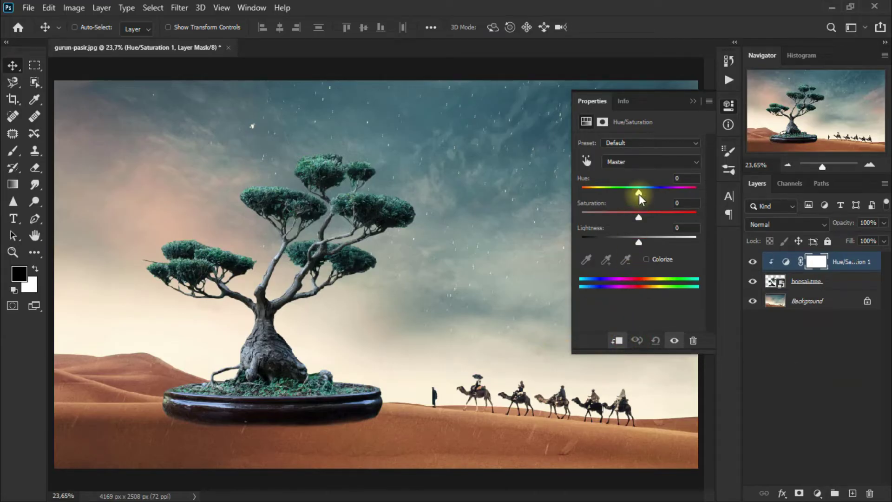
Step: Set the clipped adjustment to Hue -85, Saturation +58 and Lightness -3, and compare the tree with and without it
left_click_drag(640, 194, 604, 194)
left_click_drag(640, 218, 665, 218)
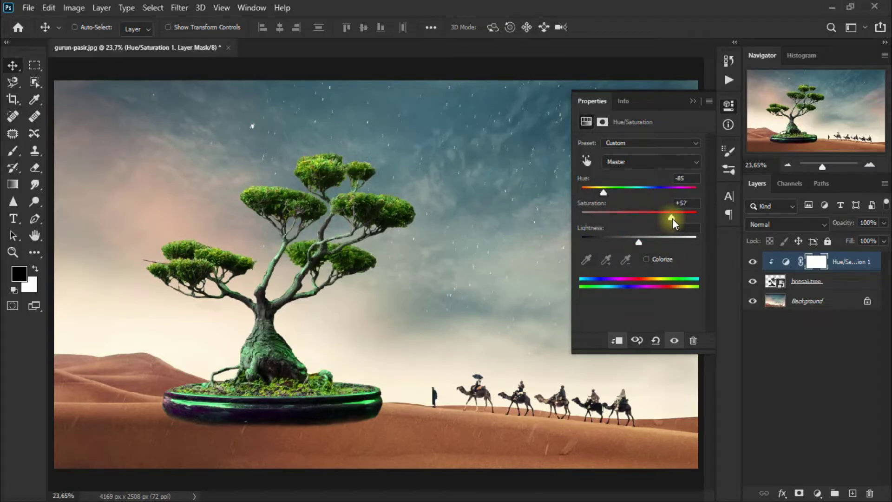
left_click_drag(640, 241, 637, 244)
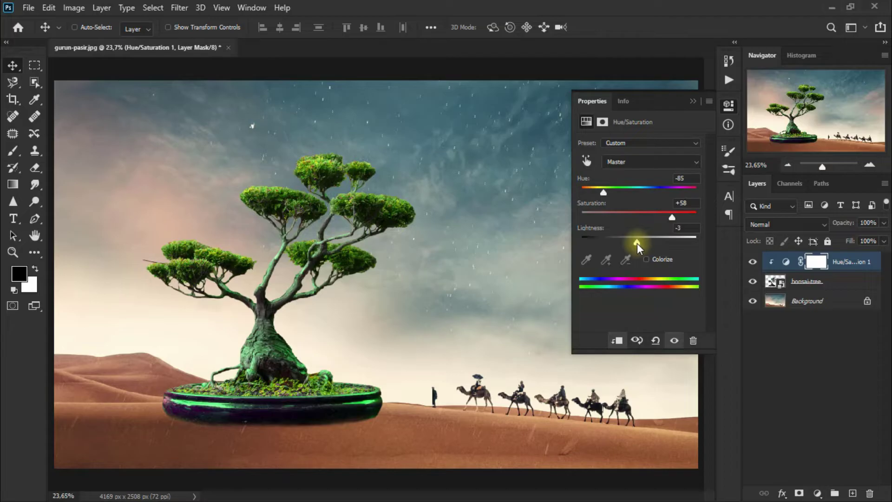
left_click(694, 102)
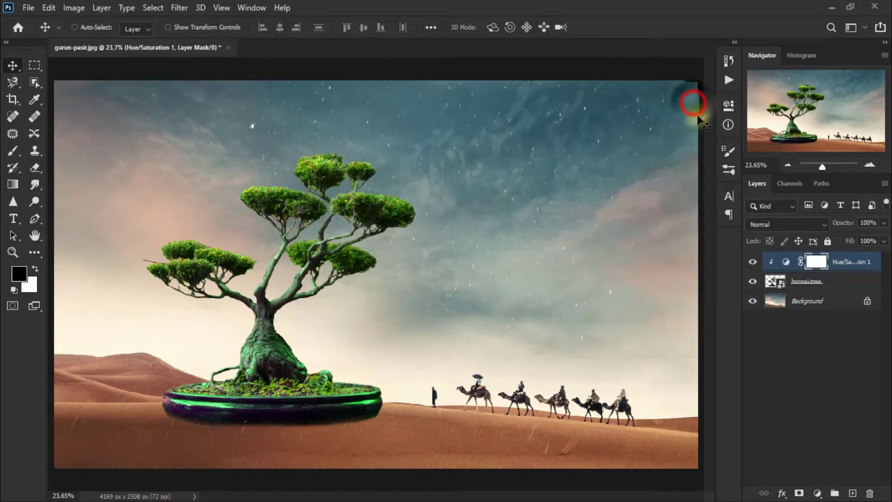
left_click(752, 262)
left_click(752, 262)
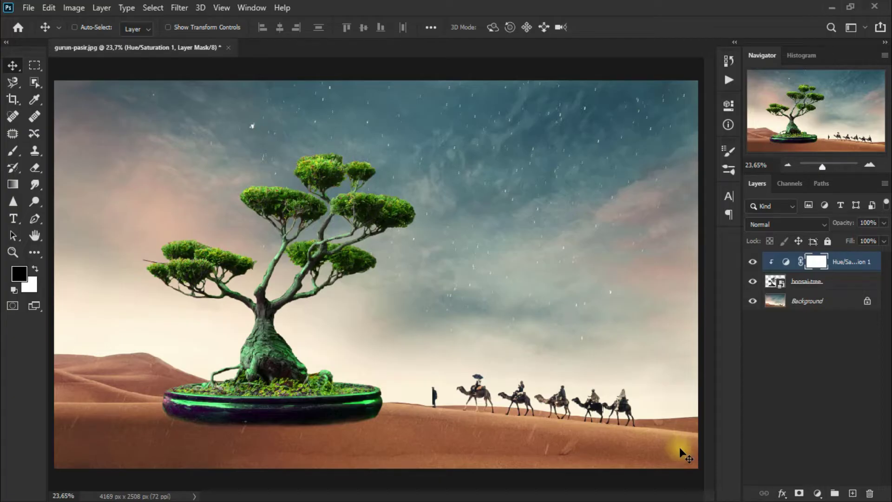
Step: Add a second Hue/Saturation adjustment layer above the first and clip it to the bonsai tree
left_click(820, 490)
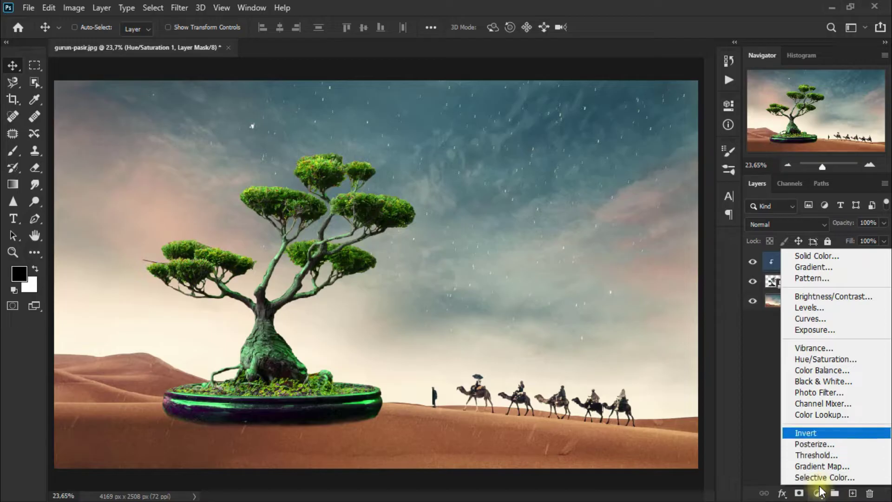
left_click(853, 360)
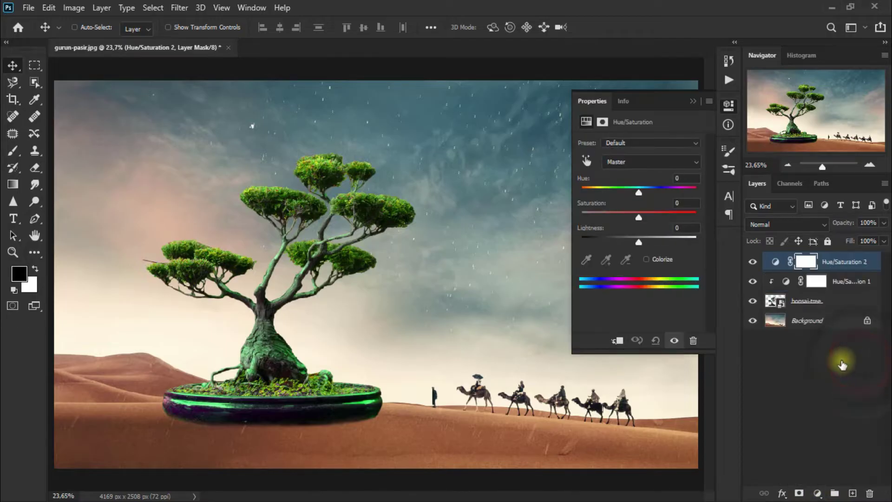
left_click(621, 342)
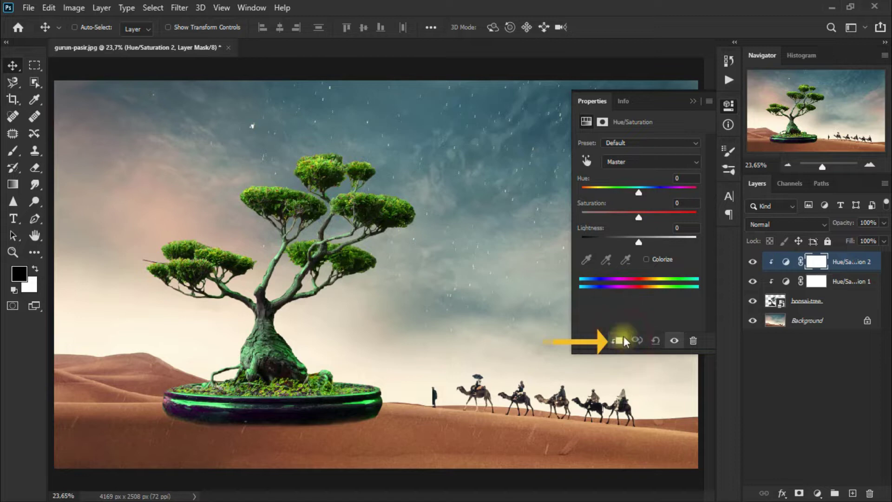
Step: Set the second adjustment's Greens to Hue +5, Saturation +34 and Lightness +32, and compare the tree with and without it
left_click(646, 163)
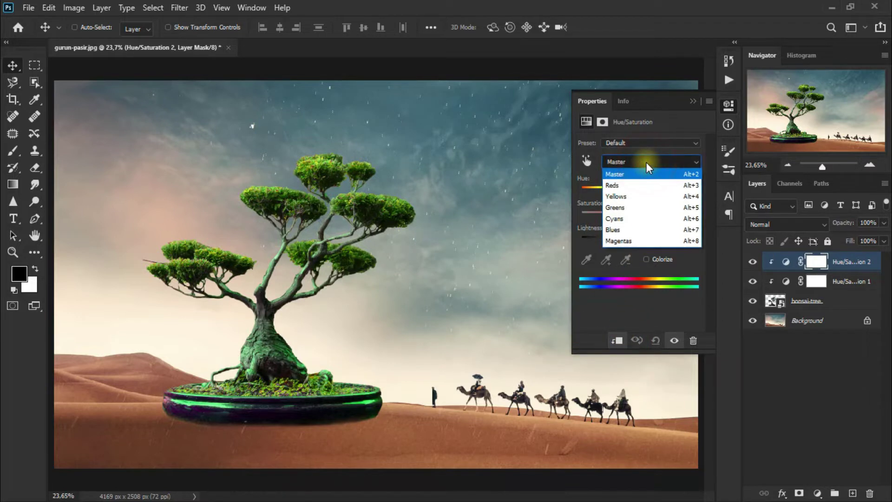
left_click(644, 211)
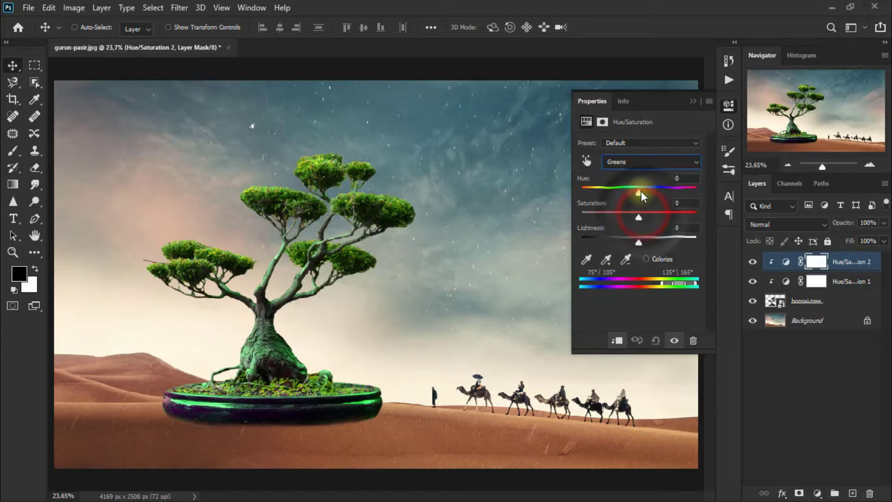
left_click_drag(641, 191, 642, 192)
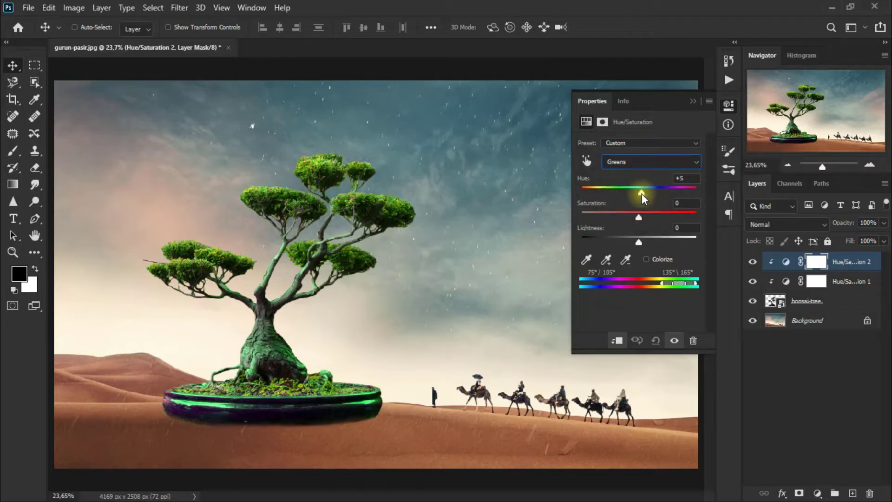
left_click_drag(640, 217, 659, 217)
left_click_drag(642, 244, 654, 242)
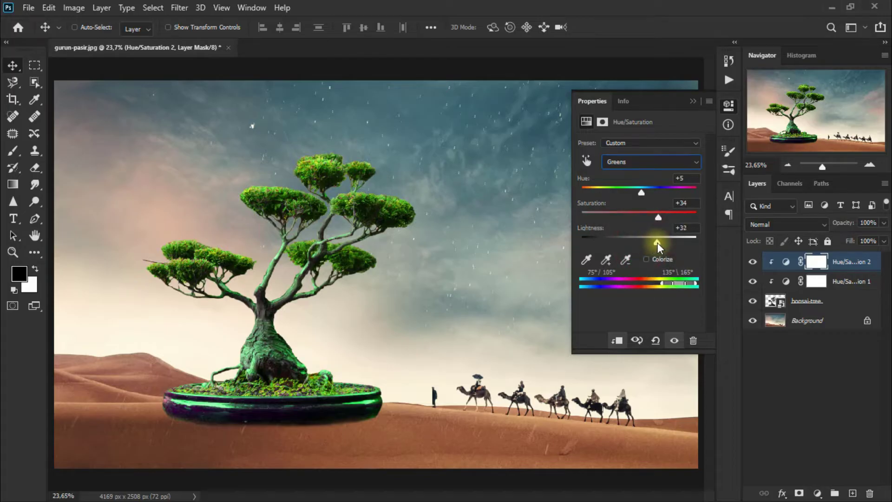
left_click(695, 100)
left_click(755, 263)
left_click(755, 263)
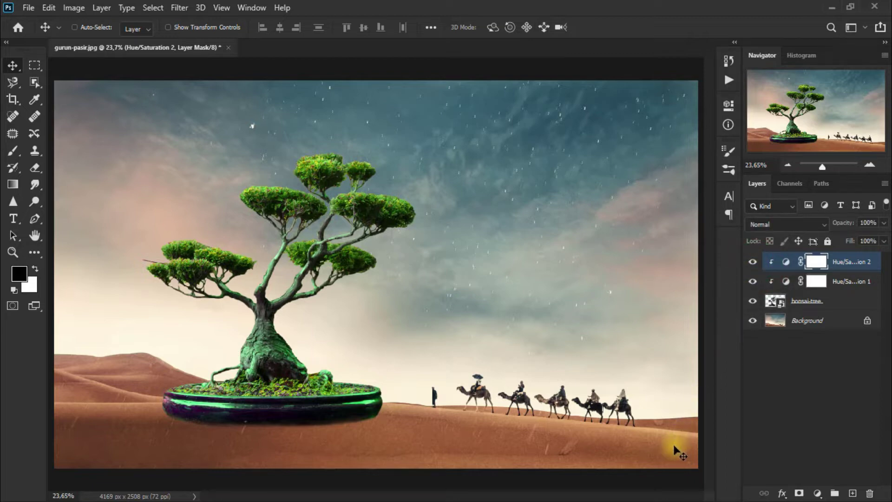
Step: Create a new empty layer above the adjustments and set its blend mode to Color
left_click(853, 493)
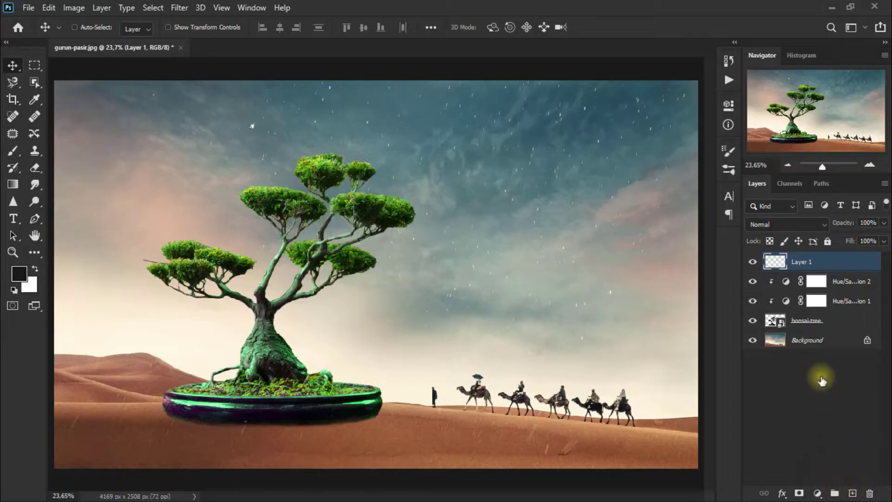
left_click(780, 227)
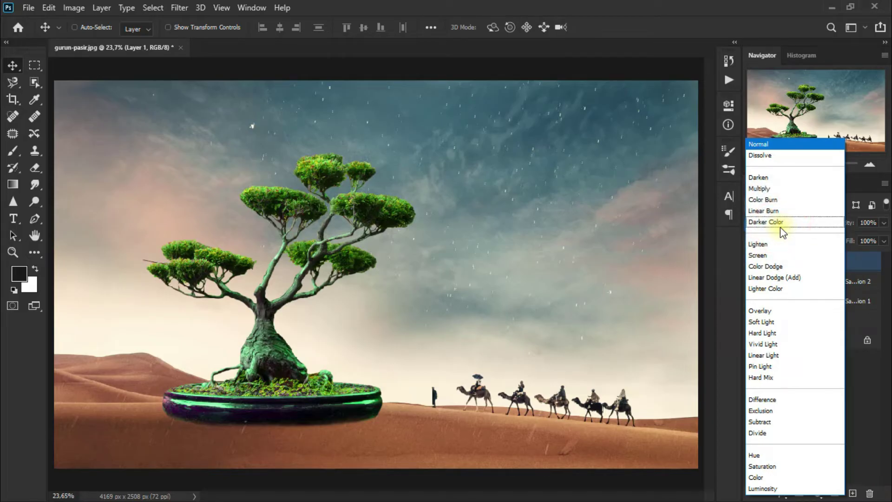
left_click(806, 482)
Step: Set the foreground color to hex 681c05
left_click(20, 273)
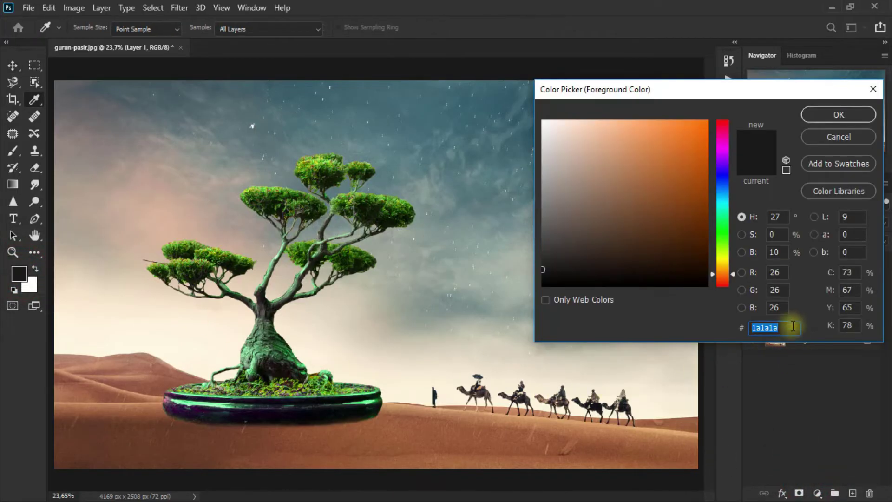
left_click(790, 327)
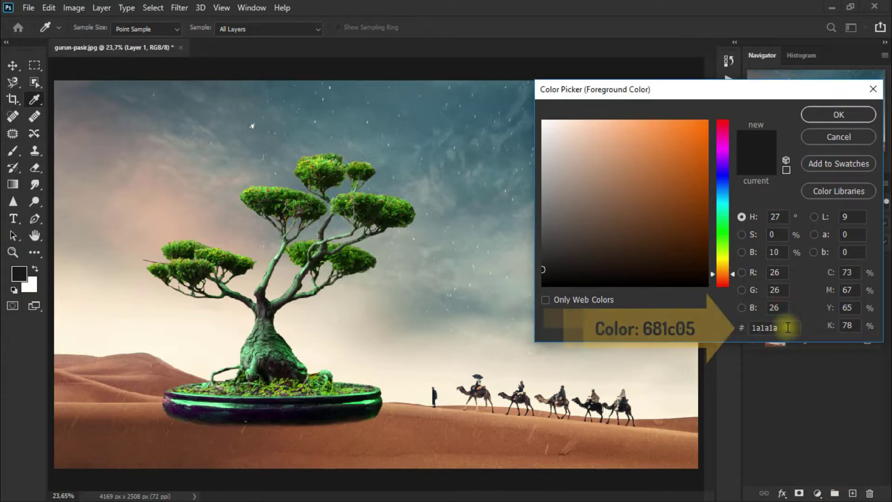
double_click(789, 327)
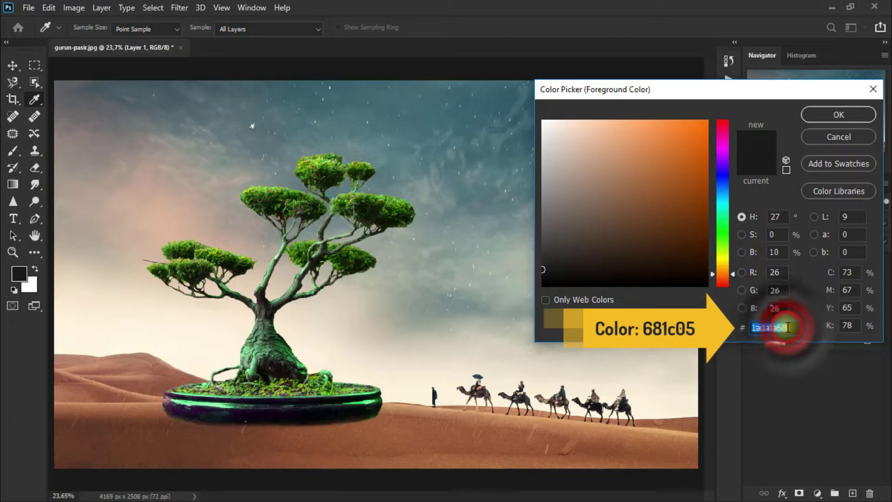
type("681c05")
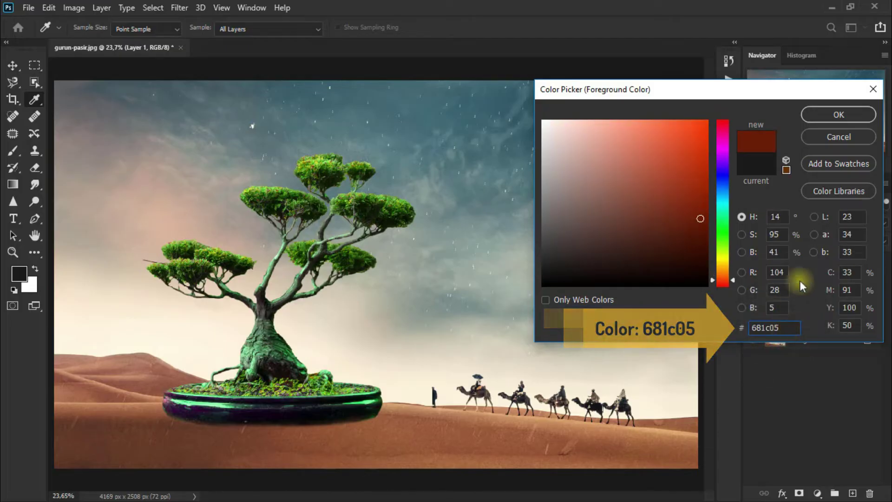
left_click(839, 114)
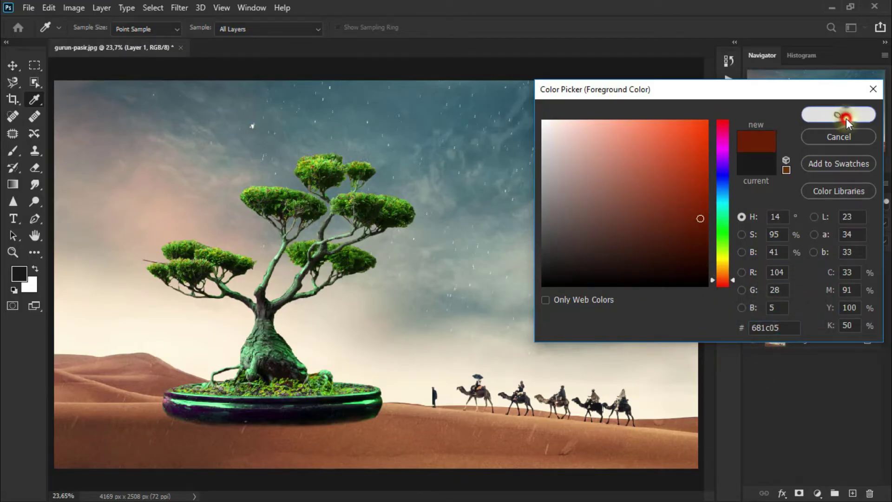
key("v")
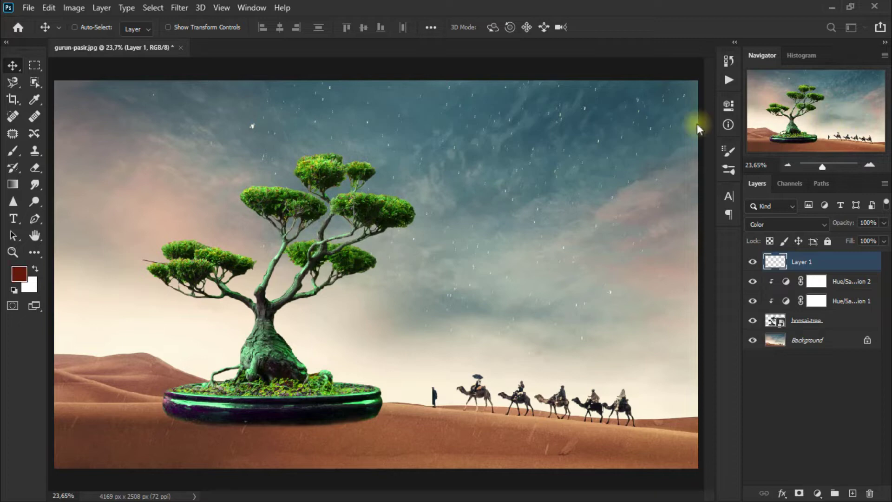
Step: Paint the bonsai pot reddish brown on Layer 1 with the Brush tool, reducing the brush size to 175
left_click(16, 146)
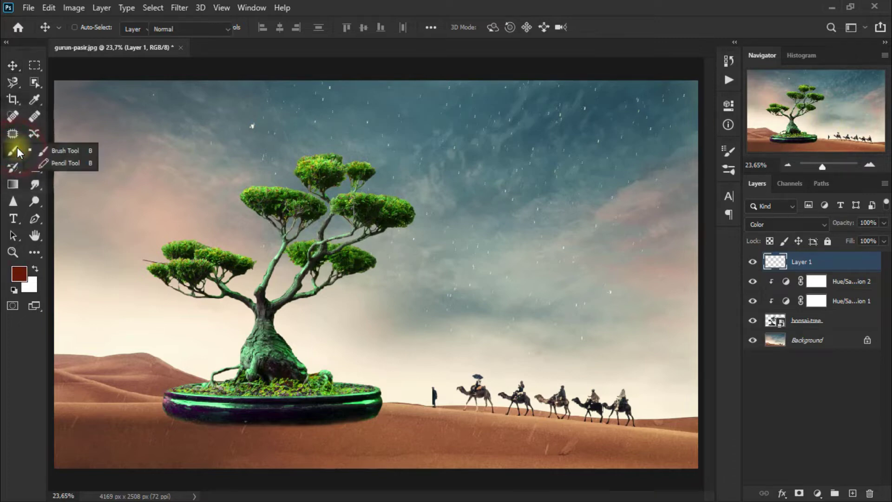
left_click(82, 152)
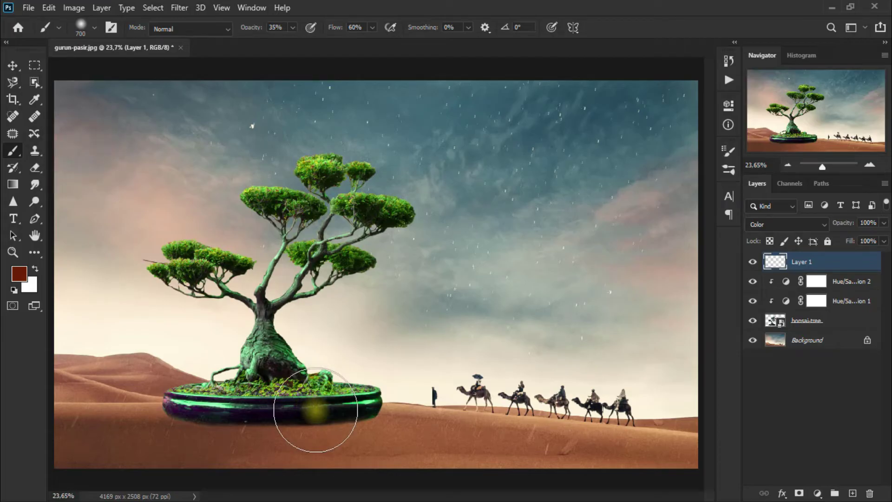
key("bracketleft")
key("bracketleft")
key("bracketleft")
key("bracketleft")
key("bracketleft")
key("bracketleft")
key("bracketleft")
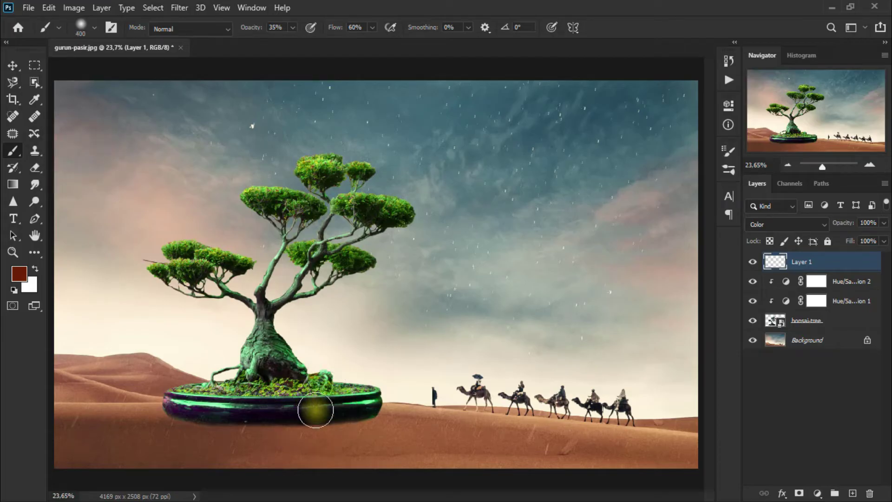
left_click(382, 402)
mouse_move(348, 411)
left_mouse_down()
mouse_move(272, 415)
mouse_move(172, 404)
mouse_move(213, 416)
left_mouse_up()
mouse_move(213, 416)
left_mouse_down()
mouse_move(281, 420)
mouse_move(357, 409)
mouse_move(195, 415)
mouse_move(372, 398)
mouse_move(329, 403)
mouse_move(368, 403)
mouse_move(368, 419)
mouse_move(362, 398)
mouse_move(186, 412)
mouse_move(302, 414)
left_mouse_up()
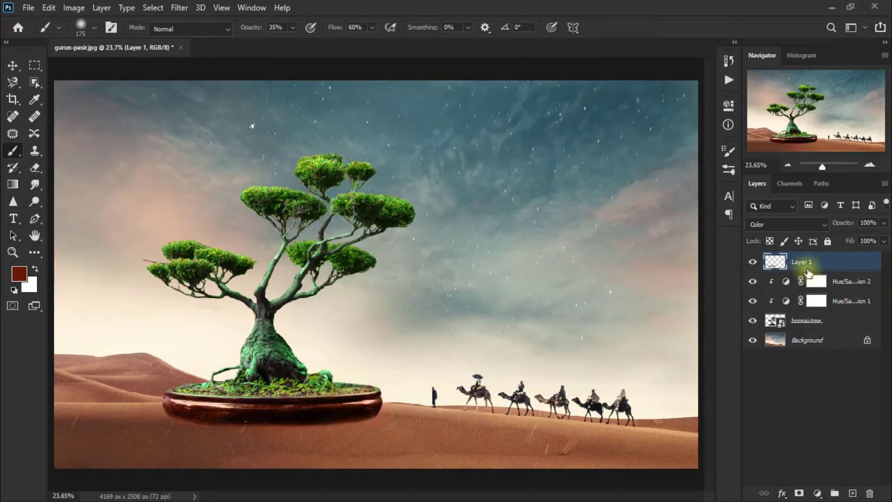
Step: Duplicate the painted Layer 1 to intensify the pot's color, and switch to the Move tool
key("ctrl+j")
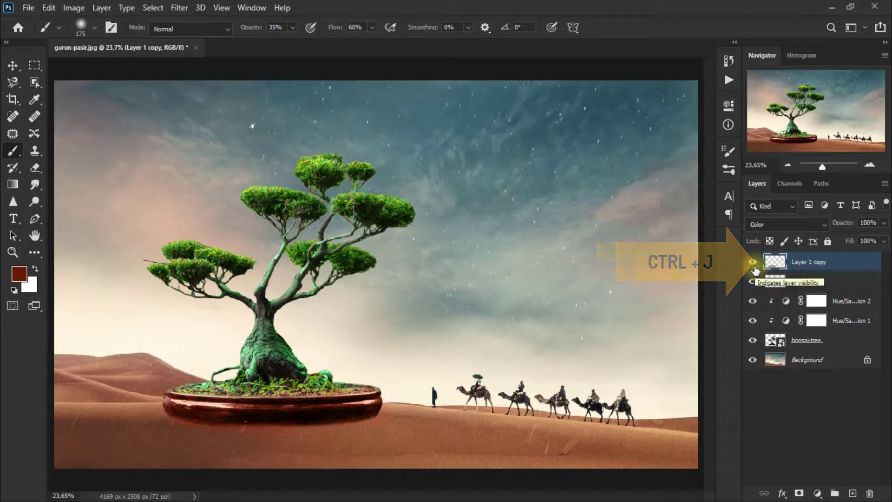
left_click(13, 65)
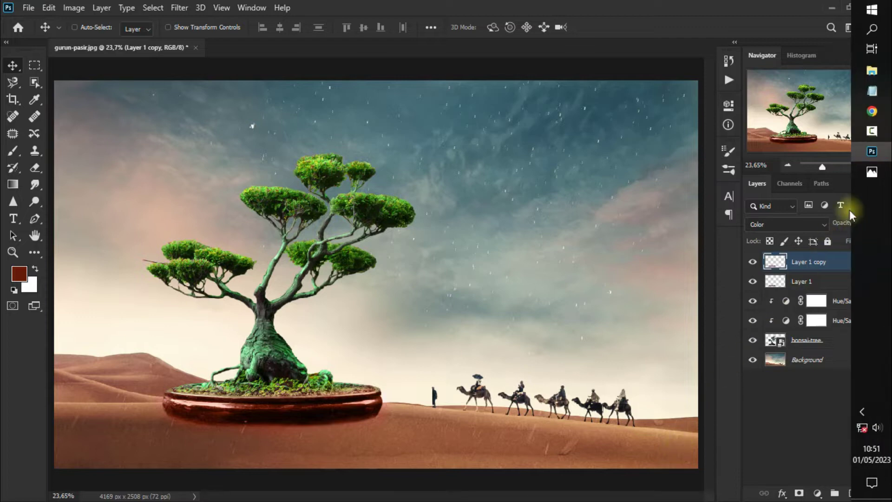
Step: Place the bw-lovely-portrait photo from the Photos album into the composition at its original size
left_click(873, 173)
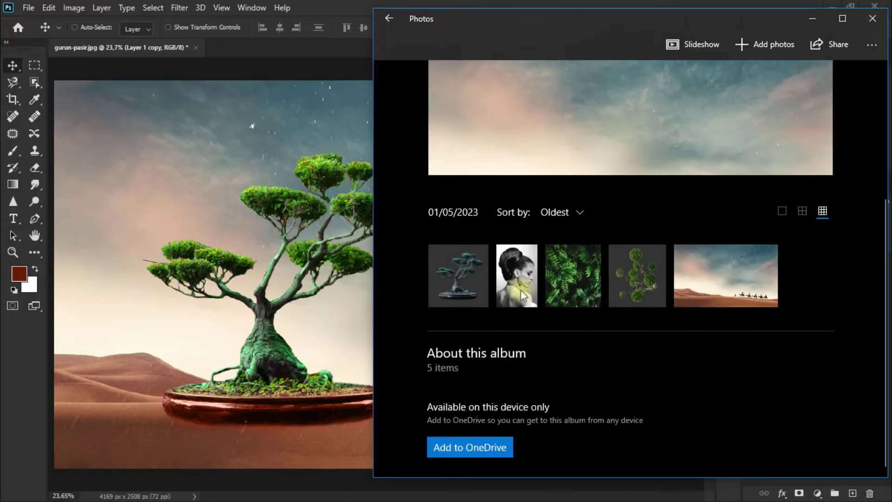
left_click_drag(520, 290, 322, 353)
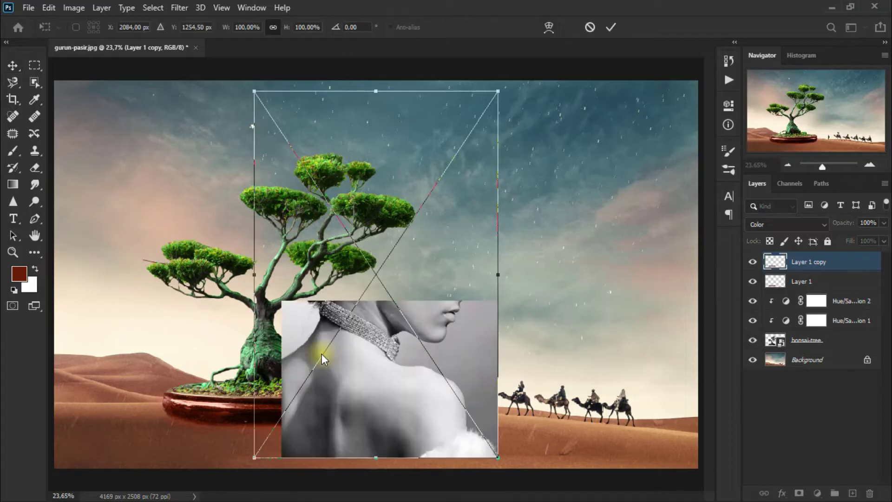
left_click(610, 28)
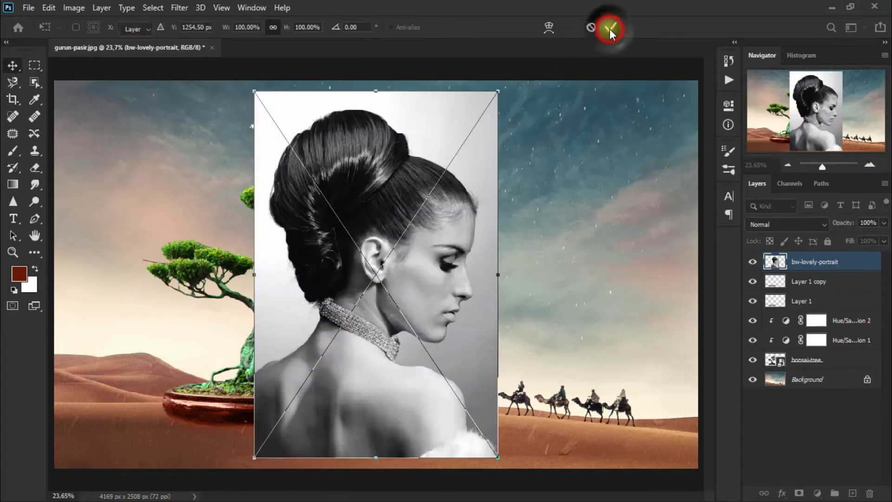
Step: Set the portrait layer's opacity to 53% and move the portrait over the bonsai's trunk and branches
left_click(884, 224)
left_click_drag(863, 238, 855, 238)
left_click_drag(401, 308, 339, 316)
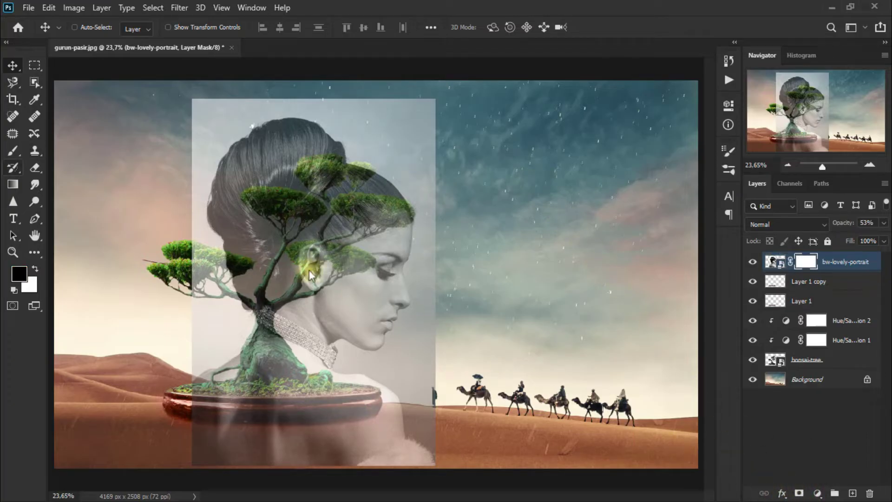
Step: Set up the Eraser tool for the portrait's layer mask at size 300 and 70% opacity, with black as the background color
left_click(14, 134)
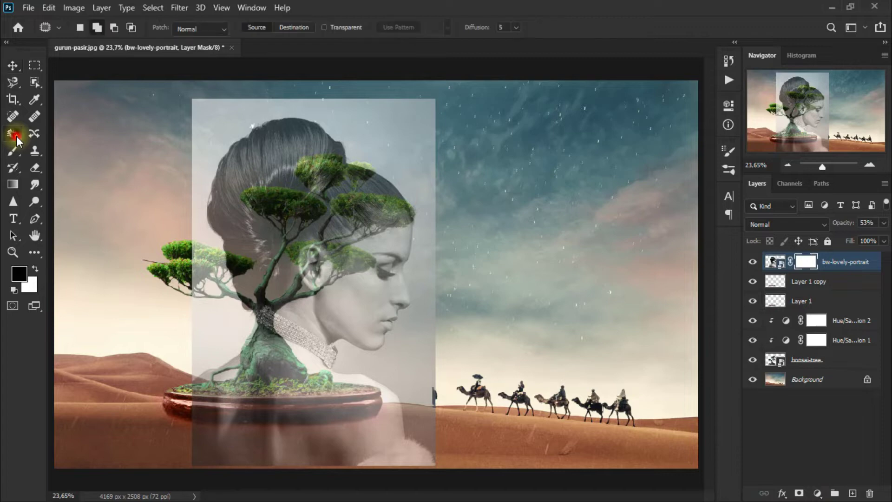
left_click(40, 166)
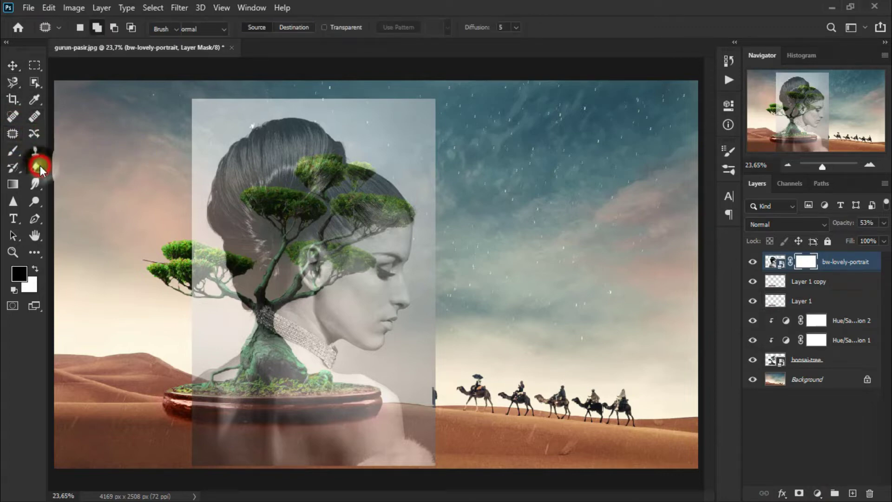
left_click(118, 167)
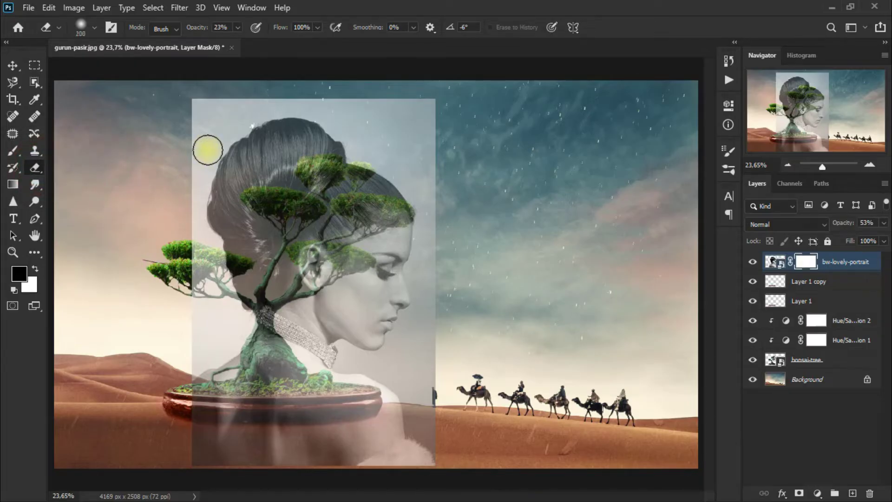
left_click_drag(237, 29, 268, 39)
left_click(256, 111)
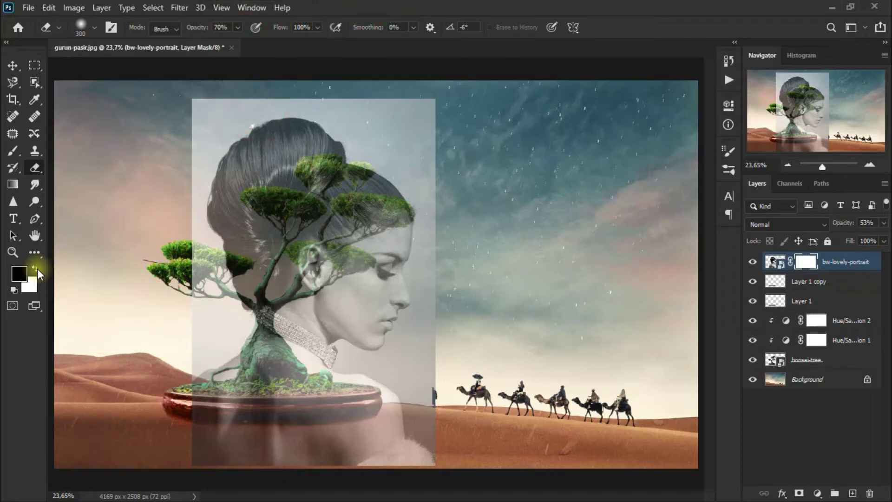
Step: Erase the portrait's hair, back, shoulders and surrounding backdrop on its layer mask, keeping the face, ear and necklace area
left_click(243, 106)
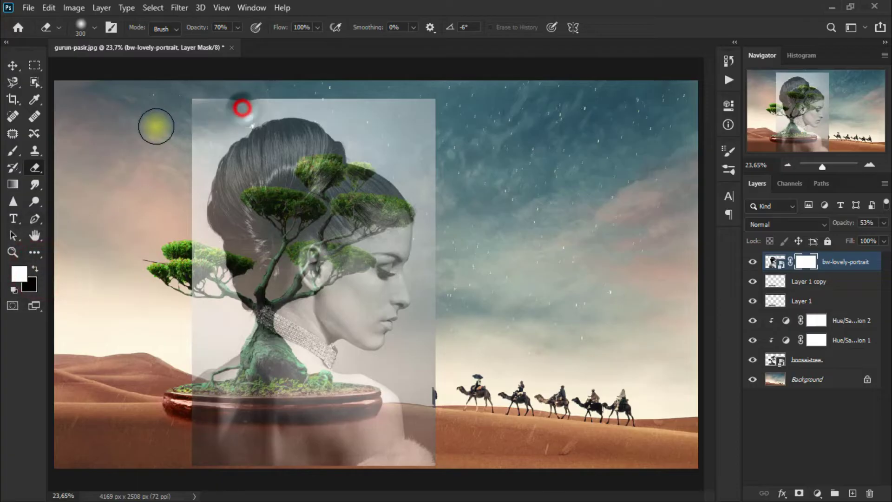
left_click(212, 114)
mouse_move(249, 140)
left_mouse_down()
mouse_move(217, 115)
mouse_move(359, 135)
left_mouse_up()
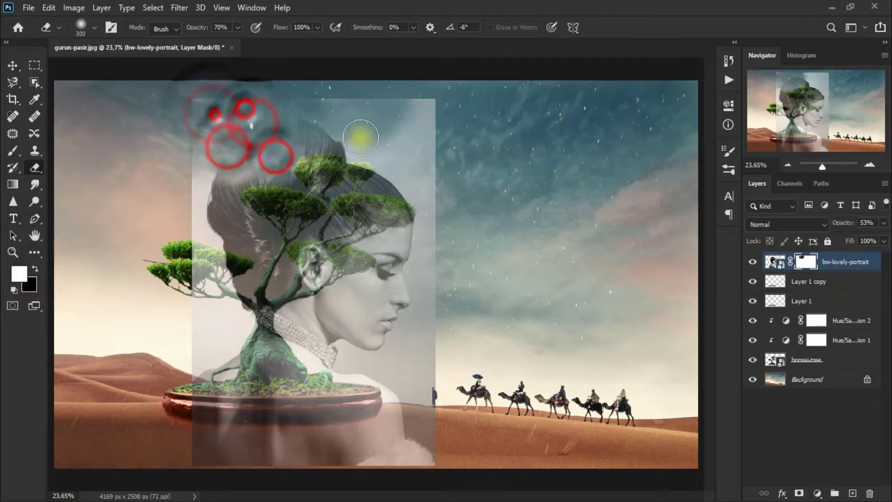
left_click(388, 149)
left_click(244, 208)
left_click_drag(208, 255, 209, 159)
left_click(199, 186)
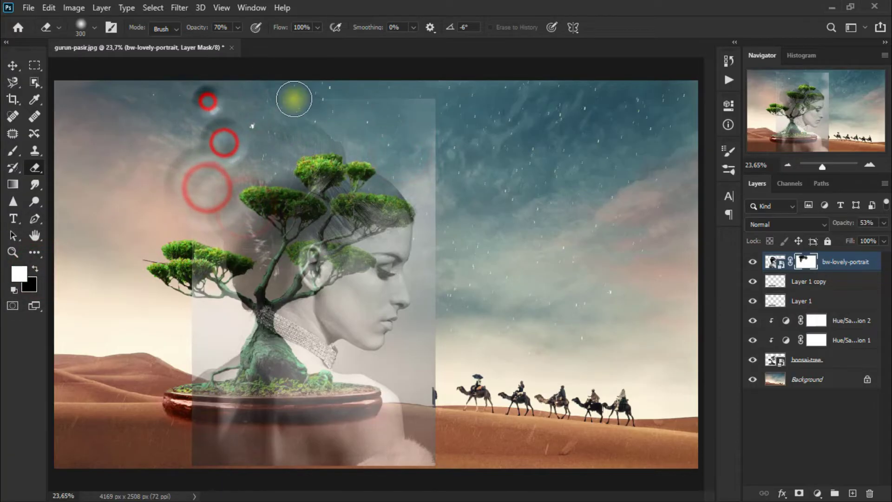
left_click(205, 90)
left_click(342, 135)
left_click(308, 372)
left_click(333, 425)
left_click(233, 255)
left_click(173, 335)
left_click(205, 293)
left_click(221, 284)
left_click(231, 328)
left_click(225, 390)
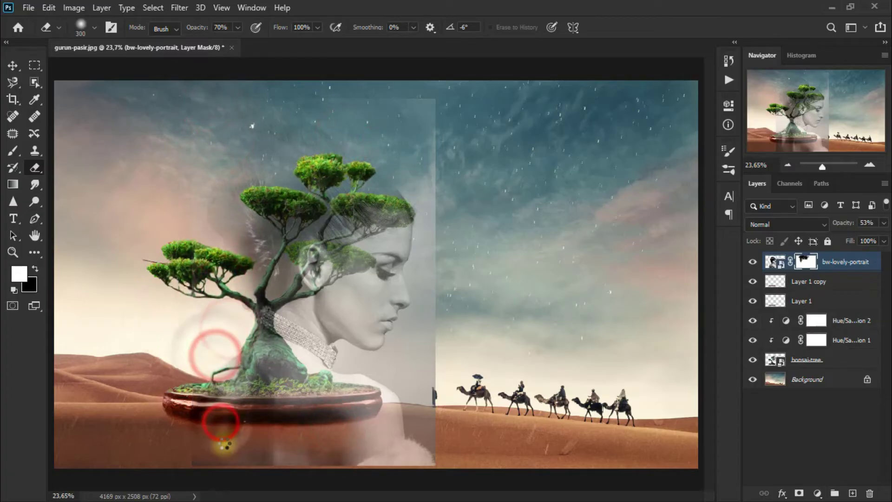
left_click_drag(189, 458, 445, 456)
left_click(439, 424)
left_click(428, 379)
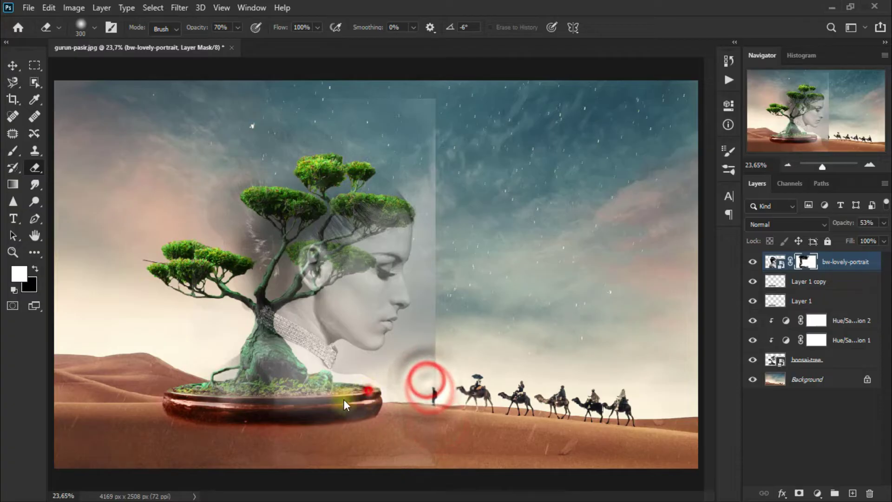
left_click(368, 382)
left_click(400, 383)
left_click(419, 334)
left_click(433, 276)
left_click(414, 186)
left_click(423, 139)
left_click(429, 215)
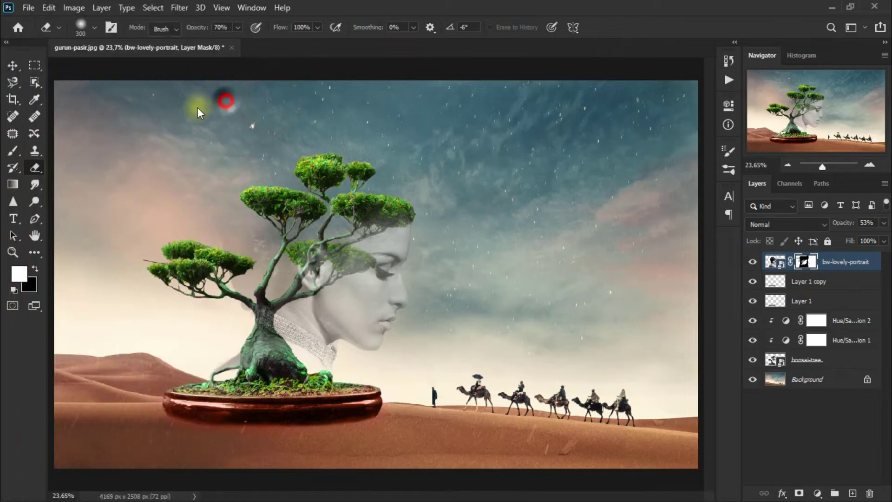
left_click(219, 95)
left_click(275, 102)
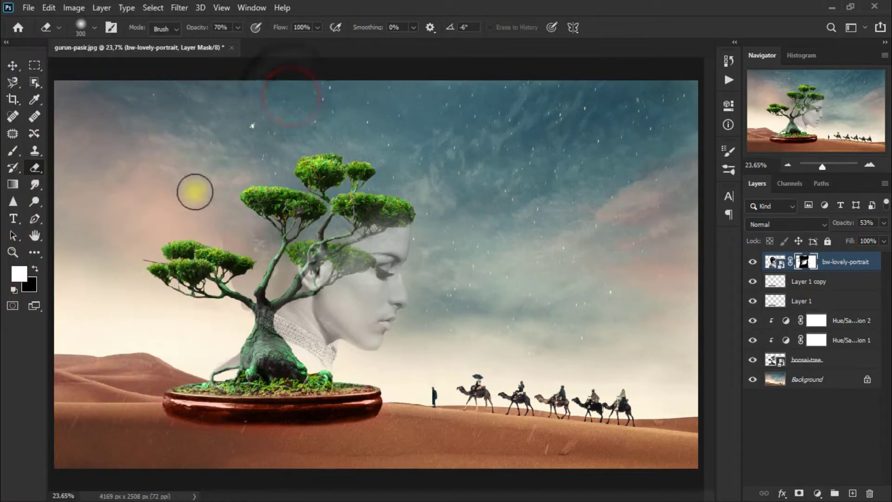
mouse_move(219, 255)
left_mouse_down()
mouse_move(222, 286)
mouse_move(212, 233)
mouse_move(211, 301)
left_mouse_up()
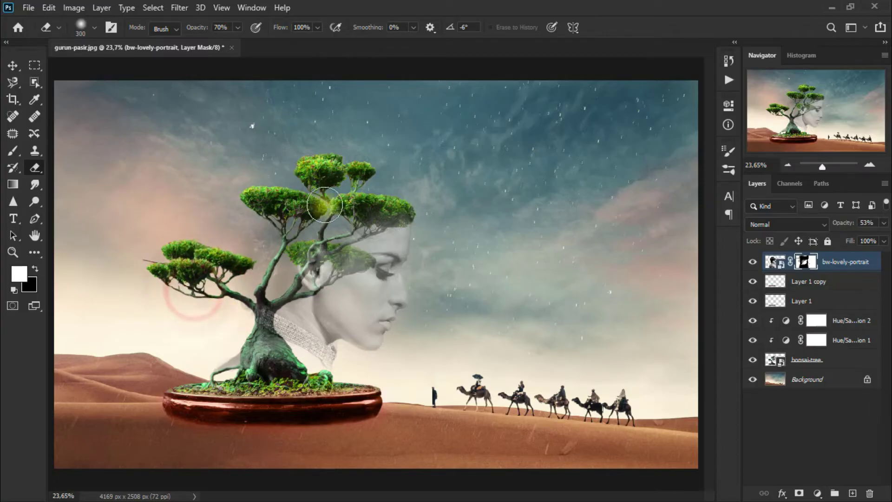
Step: Restore the portrait layer's opacity to 100% and toggle its visibility to compare the blend with the tree
left_click(13, 65)
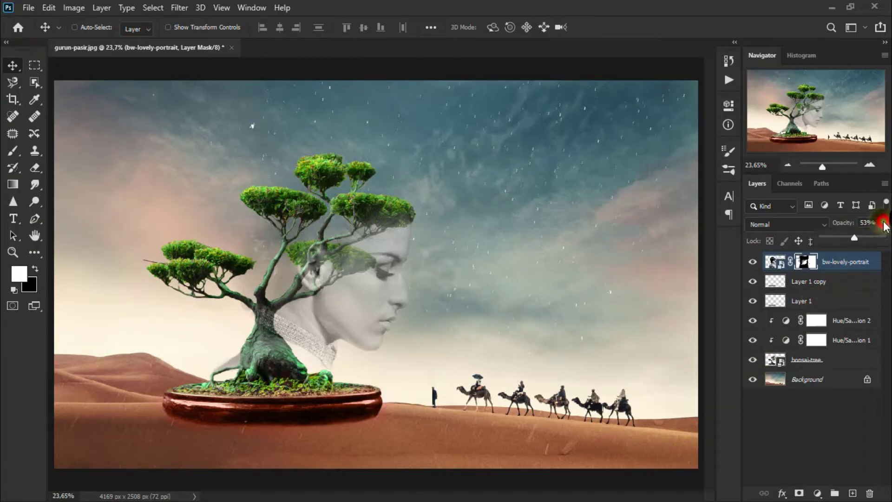
left_click_drag(854, 238, 887, 242)
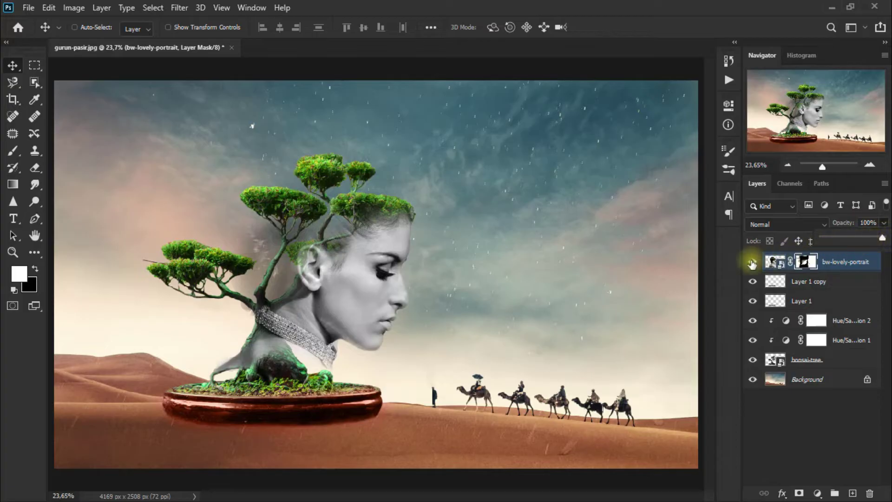
left_click(752, 262)
left_click(752, 262)
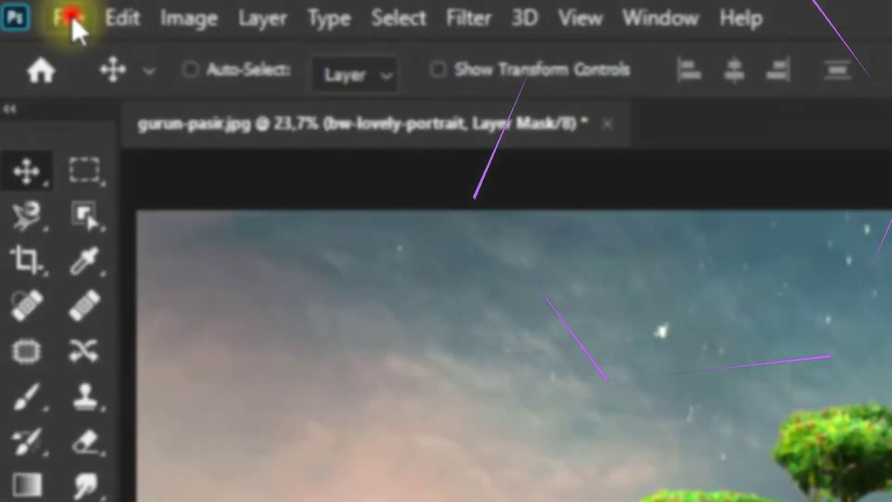
Step: Save the document on the computer as dont-bonsai-me.psd
left_click(73, 23)
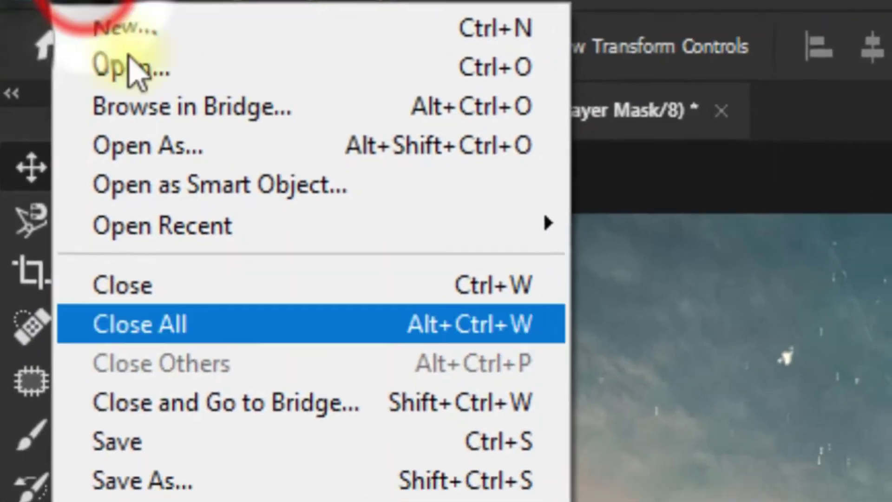
left_click(346, 441)
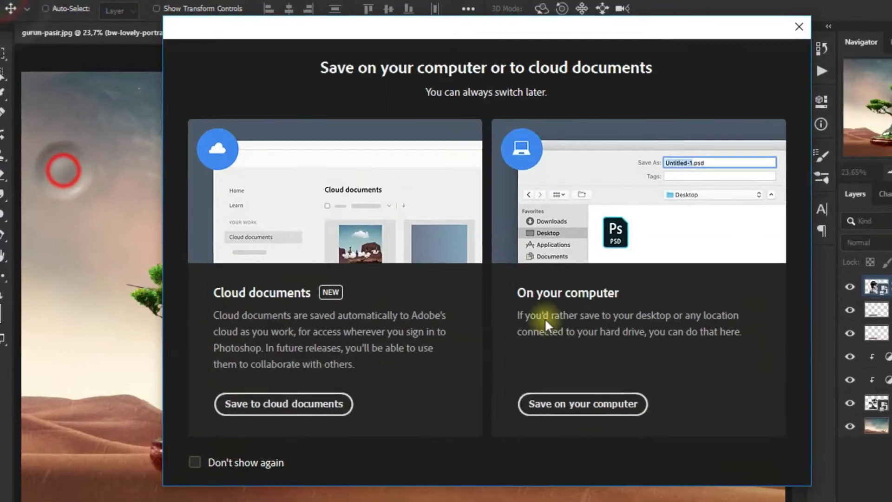
left_click(537, 365)
left_click(566, 136)
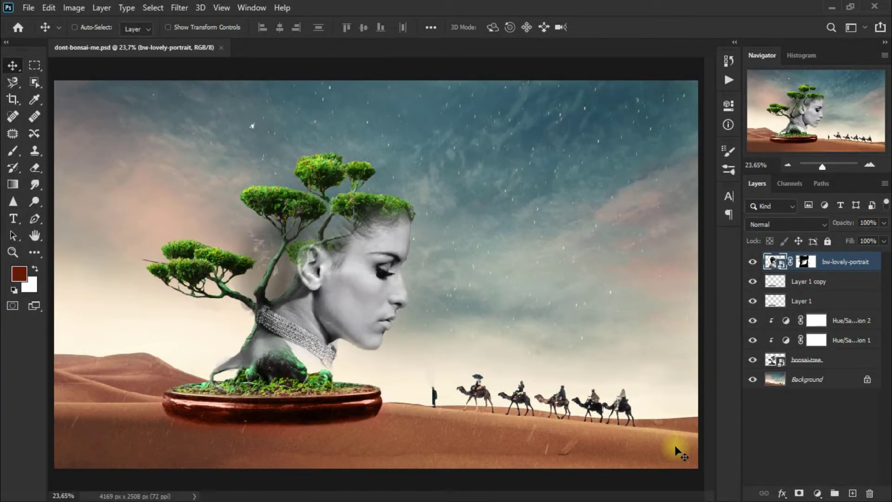
Step: Add a Brightness/Contrast adjustment clipped to the portrait layer, with brightness 2 and contrast 100
left_click(816, 493)
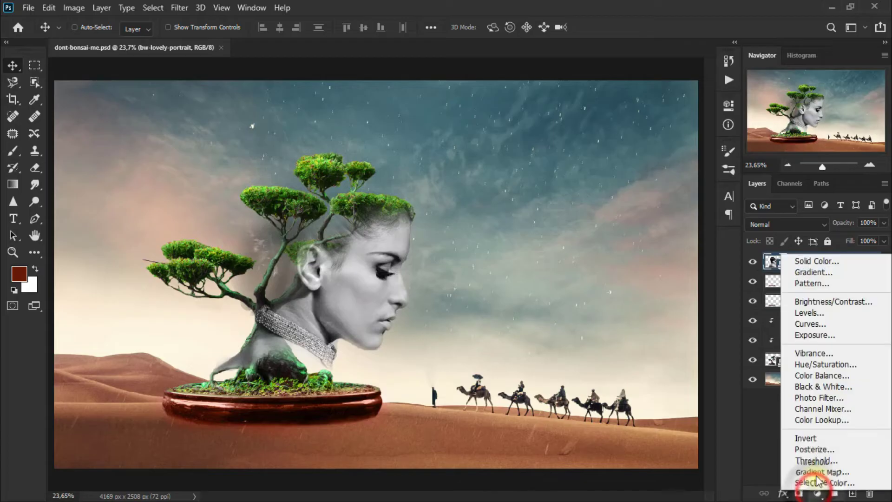
left_click(838, 300)
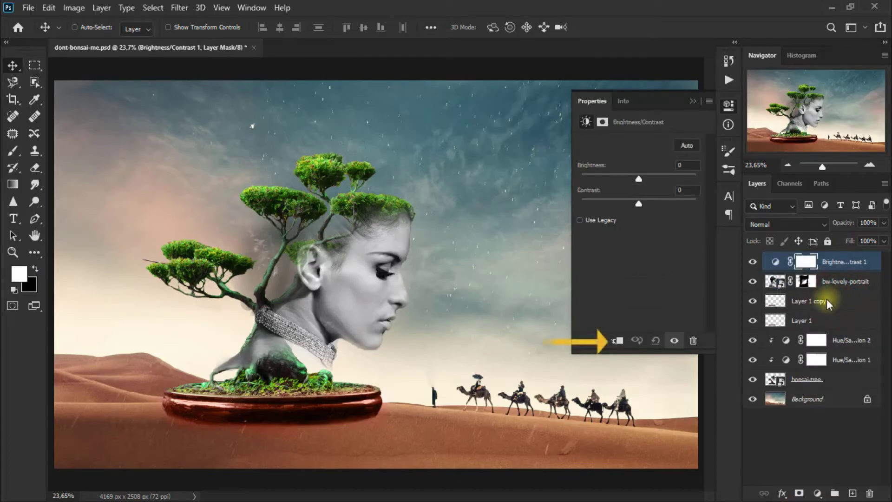
left_click(618, 341)
left_click_drag(639, 180, 641, 180)
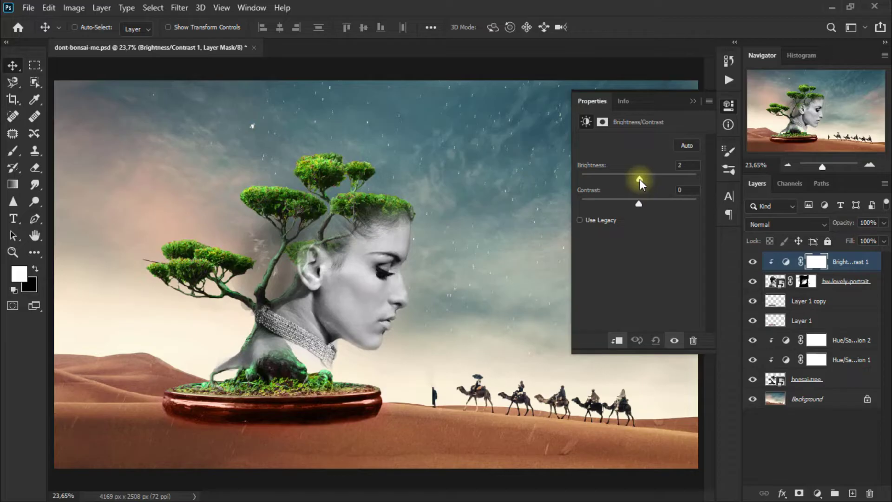
left_click_drag(641, 203, 705, 208)
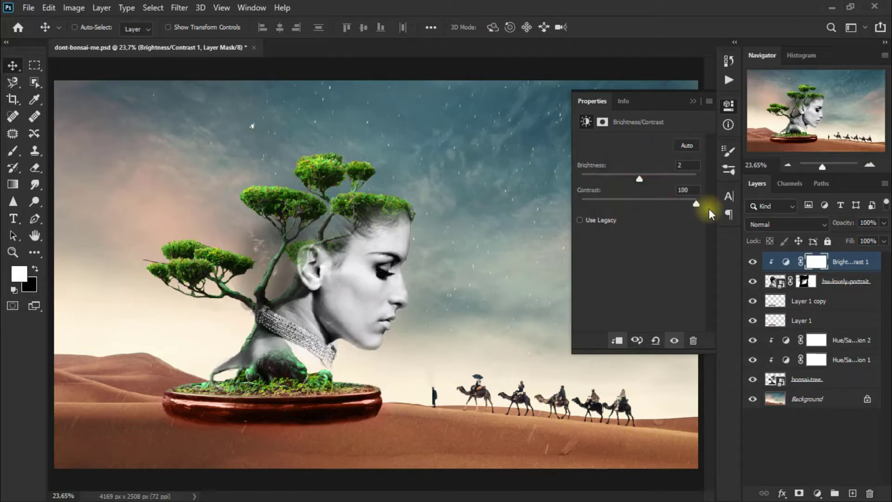
left_click(693, 102)
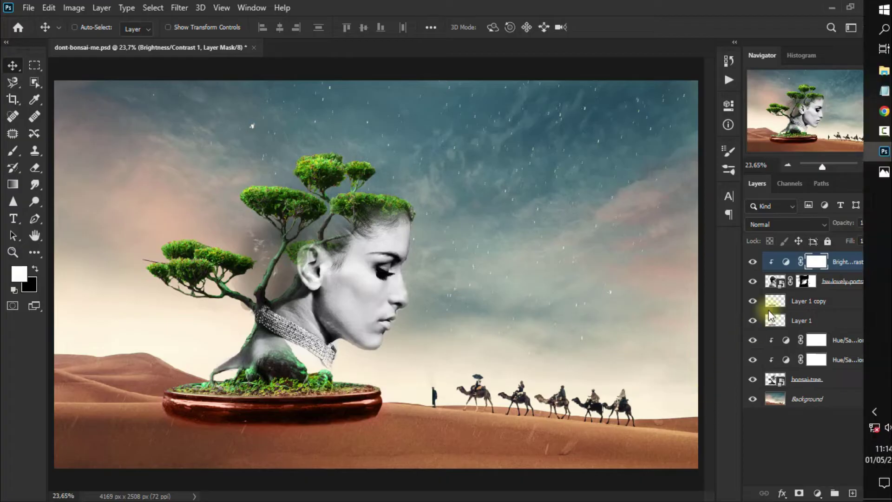
Step: Place the daun-hijau leaf photo from the Photos album as the top layer at its original size
left_click(875, 174)
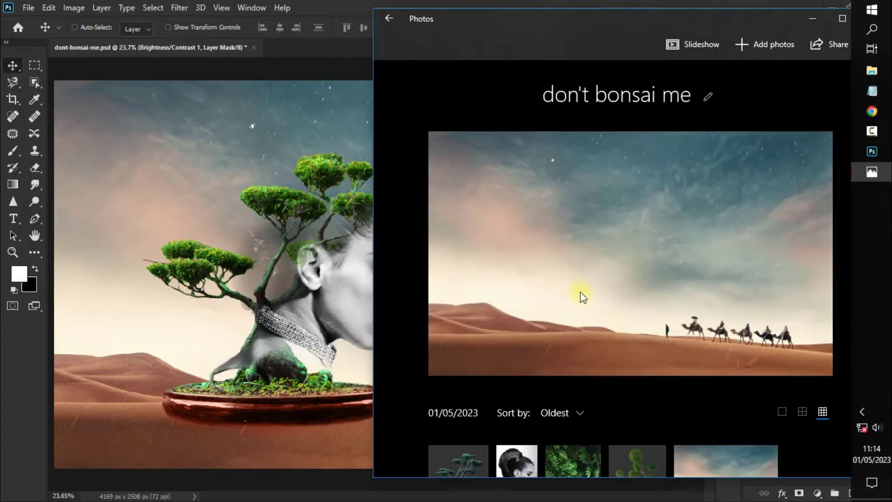
scroll(581, 292, "down", 3)
left_click_drag(581, 292, 317, 361)
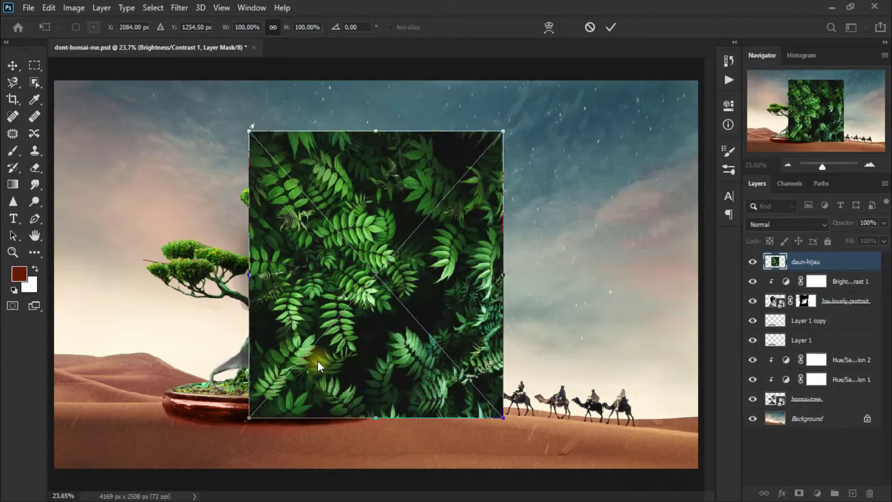
left_click(611, 29)
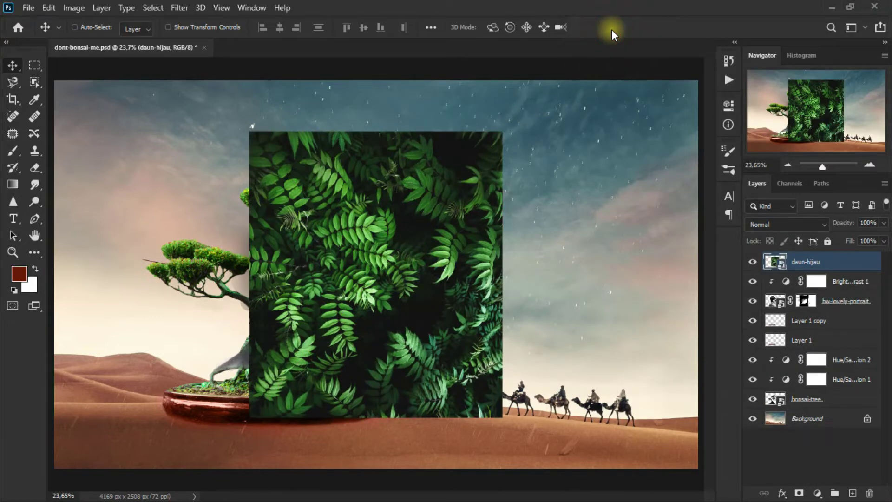
Step: Set the daun-hijau layer's opacity to 60% and move it about 241 px left and 308 px down over the bonsai and face
left_click_drag(882, 227, 859, 238)
left_click_drag(377, 344, 336, 386)
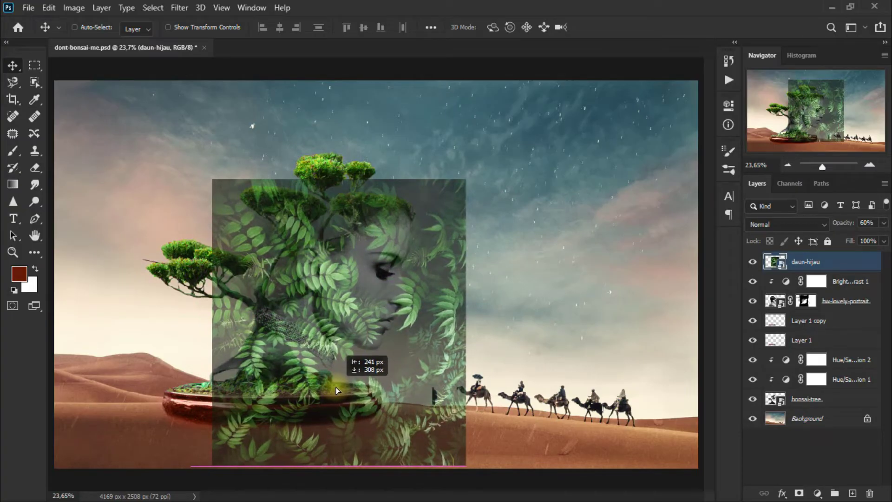
left_click_drag(336, 387, 336, 387)
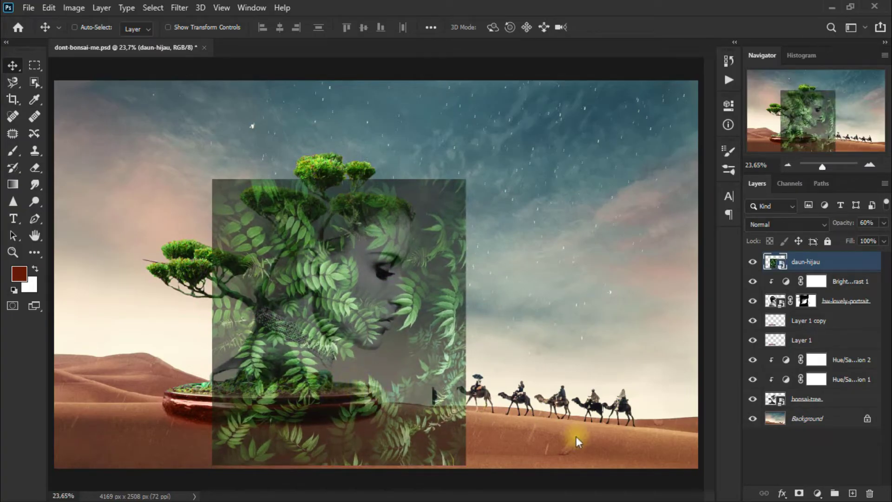
Step: Add a layer mask to the daun-hijau layer and set the Eraser tool's opacity to 90%
left_click(799, 494)
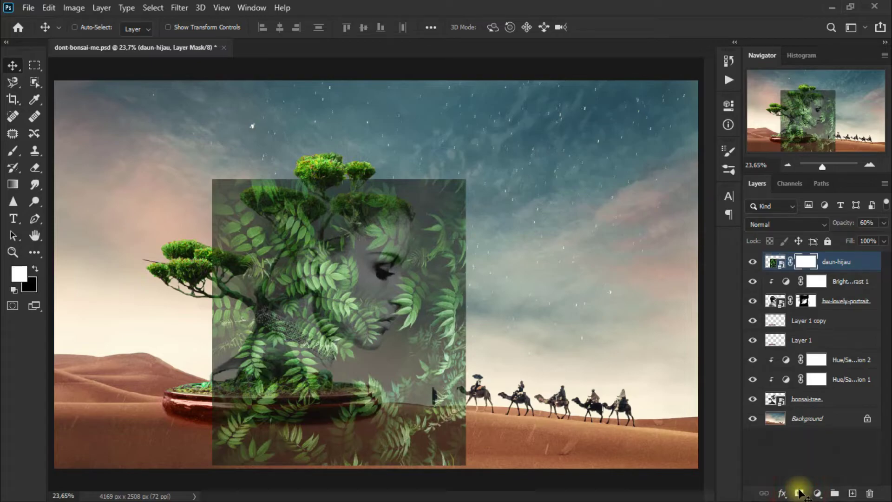
right_click(34, 171)
left_click(84, 168)
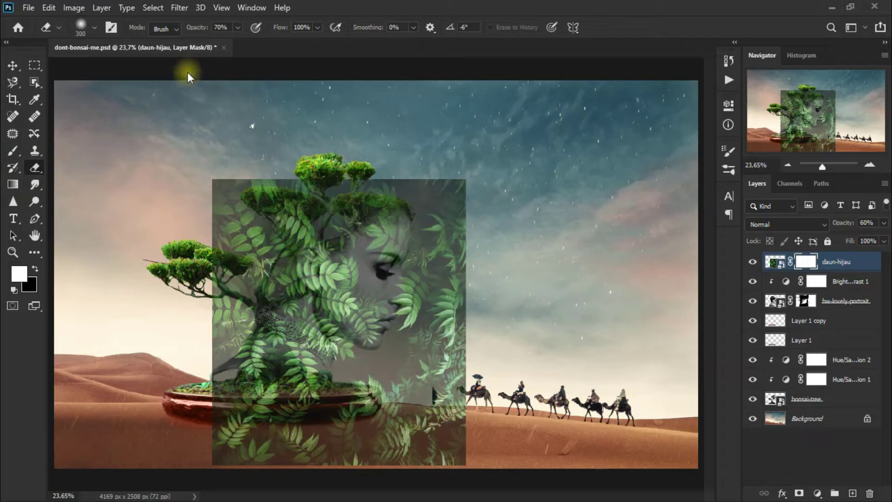
left_click(236, 26)
left_click_drag(239, 41, 251, 43)
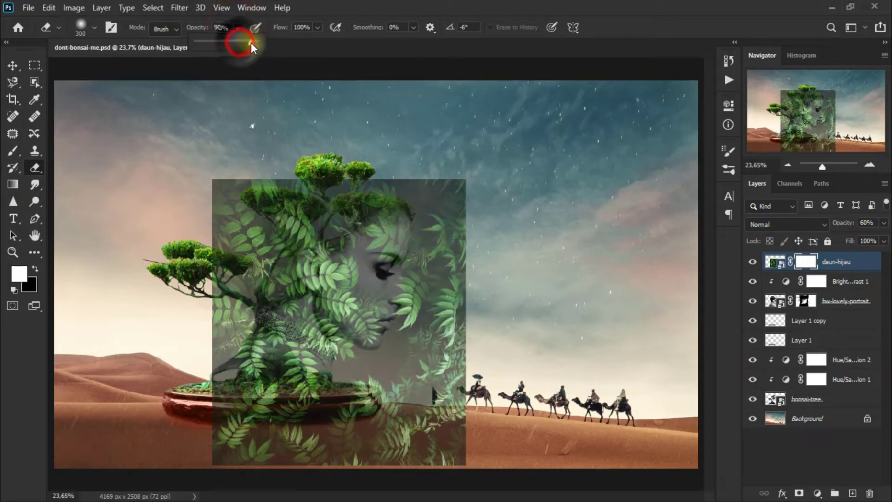
Step: Erase the leaf overlay from the bonsai crowns and the woman's face on the daun-hijau mask with a 300 px eraser
left_click(372, 5)
mouse_move(286, 180)
left_mouse_down()
mouse_move(263, 188)
mouse_move(312, 195)
left_mouse_up()
left_click_drag(322, 193, 360, 184)
mouse_move(370, 180)
left_mouse_down()
mouse_move(395, 182)
mouse_move(436, 218)
left_mouse_up()
mouse_move(442, 233)
left_mouse_down()
mouse_move(438, 287)
mouse_move(421, 320)
left_mouse_up()
mouse_move(418, 315)
left_mouse_down()
mouse_move(367, 257)
mouse_move(400, 325)
mouse_move(368, 360)
mouse_move(372, 404)
mouse_move(288, 425)
mouse_move(298, 414)
mouse_move(227, 411)
mouse_move(217, 342)
mouse_move(244, 339)
mouse_move(260, 444)
mouse_move(213, 217)
mouse_move(255, 225)
mouse_move(223, 353)
mouse_move(293, 427)
mouse_move(447, 443)
mouse_move(391, 237)
mouse_move(413, 268)
left_mouse_up()
Step: Reduce the eraser to 175 px and mask out the remaining leaf overlay in the sky and sand around the head
key("bracketleft")
key("bracketleft")
key("bracketleft")
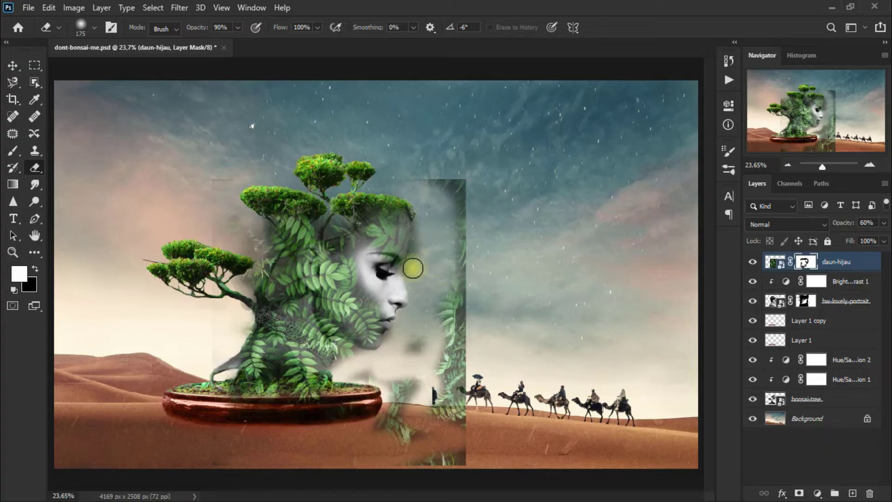
mouse_move(405, 197)
left_mouse_down()
mouse_move(456, 373)
mouse_move(460, 353)
left_mouse_up()
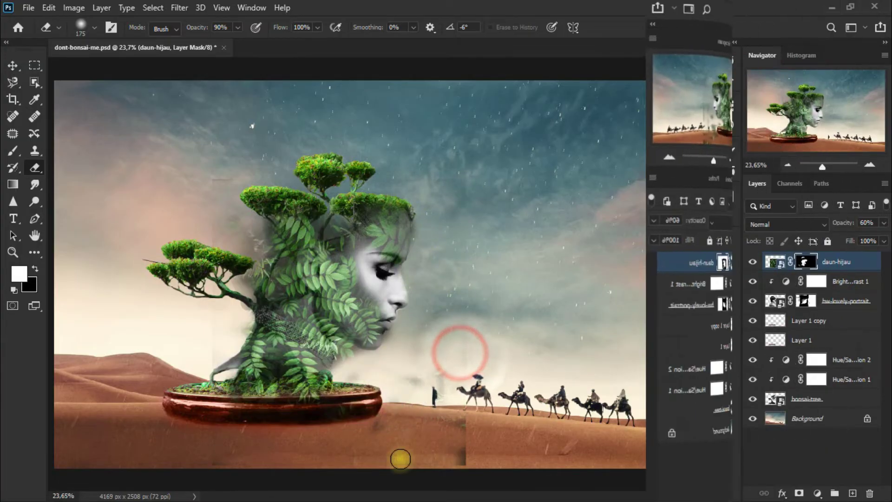
left_click(605, 375)
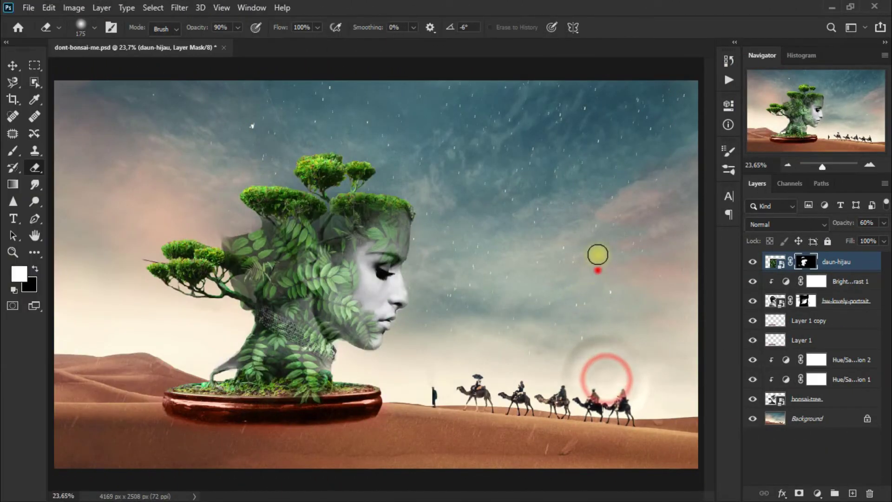
left_click(598, 271)
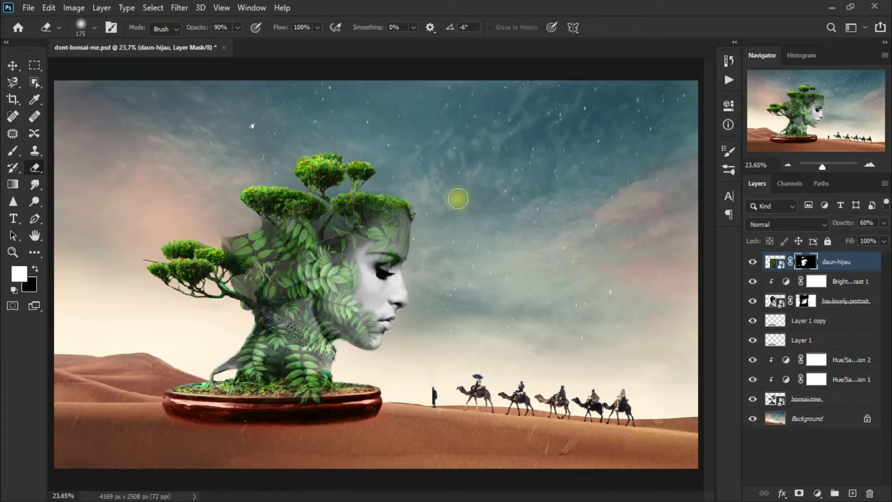
Step: Set the daun-hijau layer's opacity to 100% and compare the image with and without the leaves
left_click(13, 66)
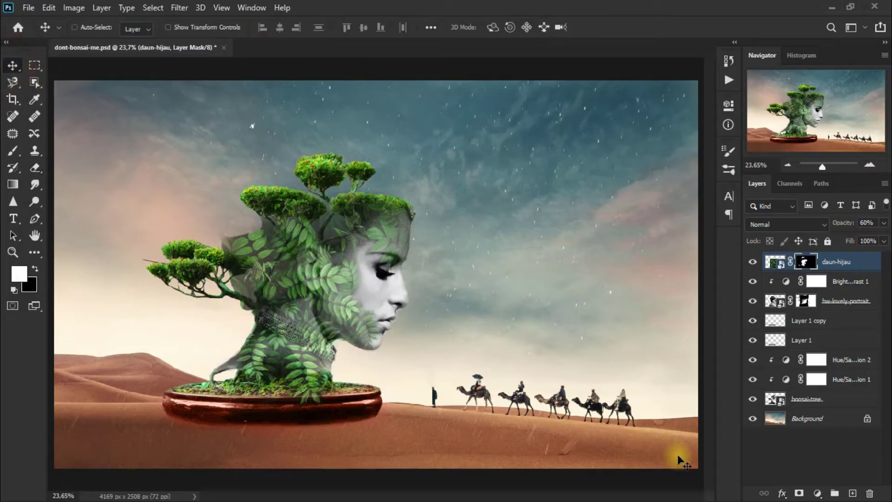
left_click(882, 224)
left_click_drag(858, 239, 886, 240)
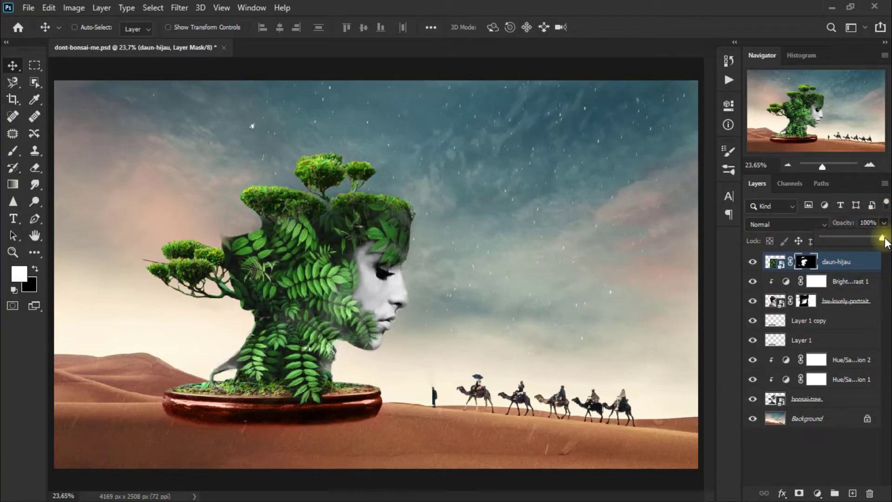
left_click(755, 262)
left_click(755, 262)
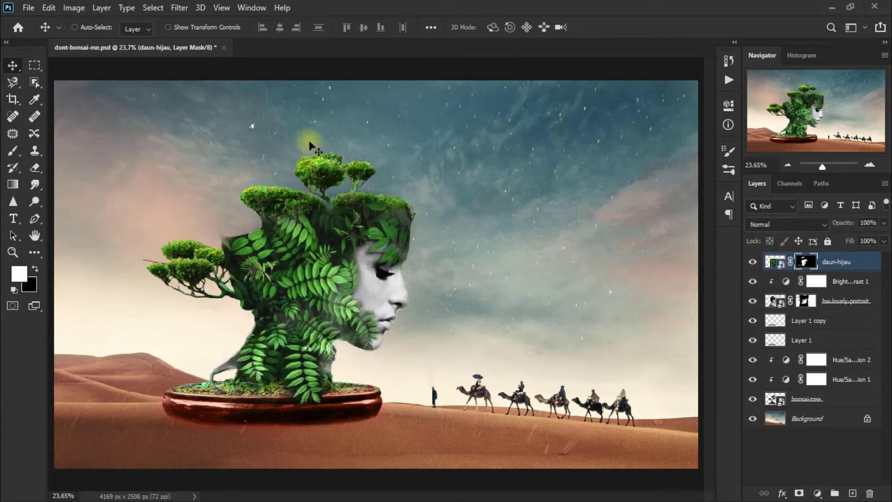
left_click(14, 66)
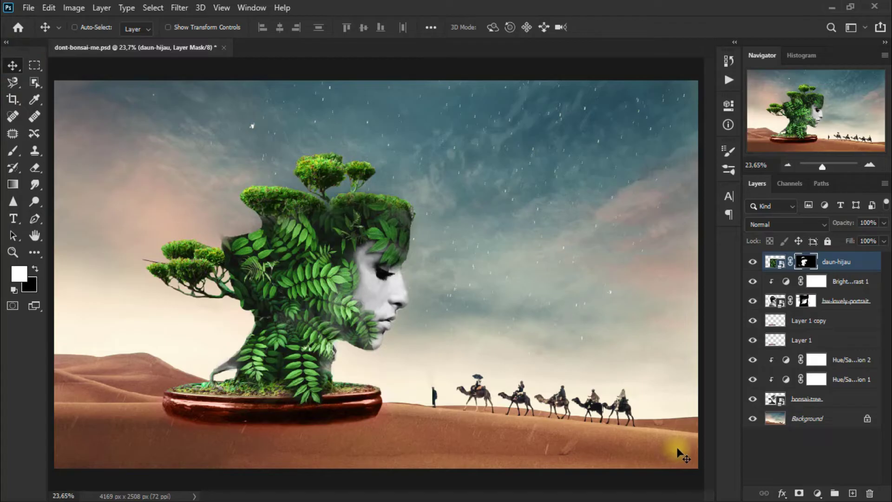
Step: Add a Brightness/Contrast adjustment clipped to the daun-hijau layer, with brightness 24 and contrast 50
left_click(817, 493)
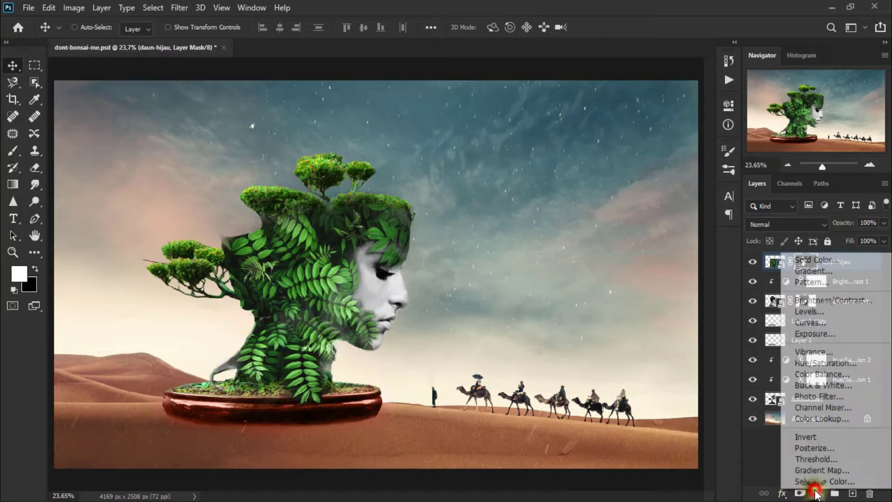
left_click(868, 301)
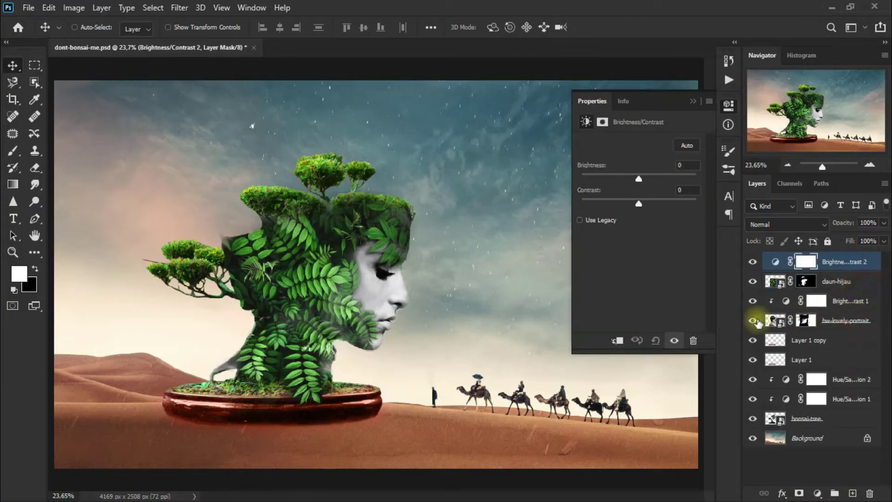
left_click(617, 342)
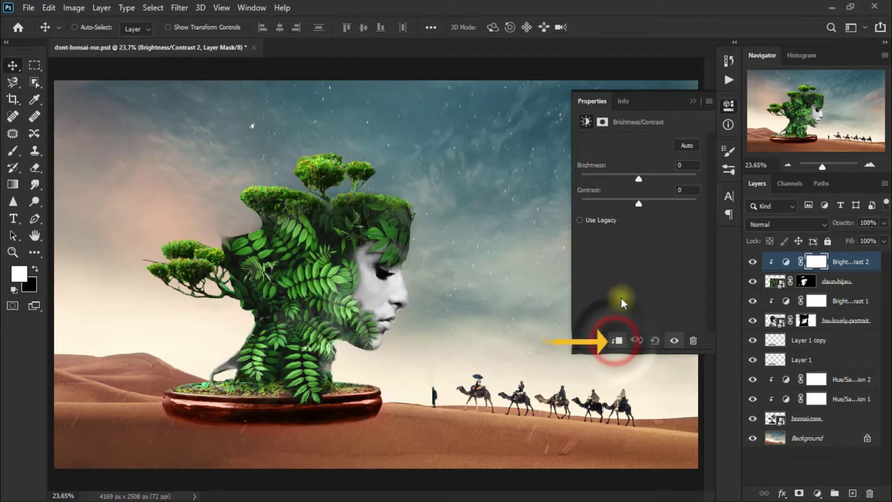
left_click_drag(639, 179, 650, 180)
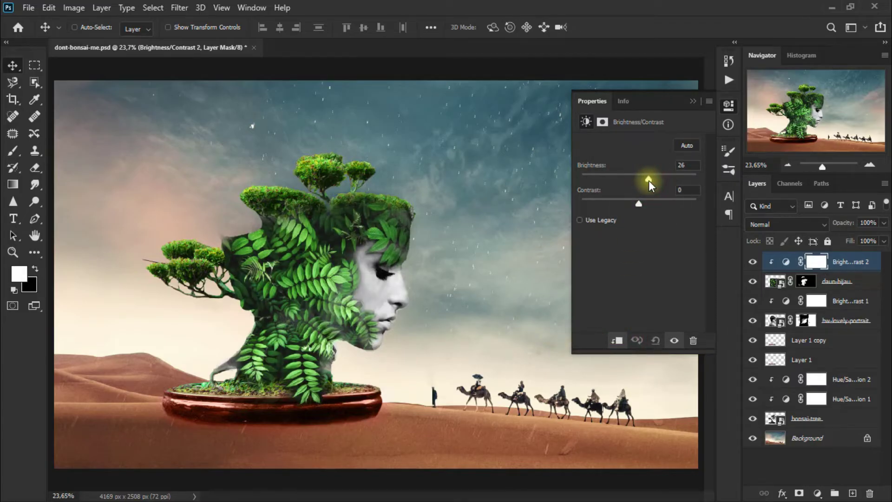
left_click_drag(644, 202, 689, 205)
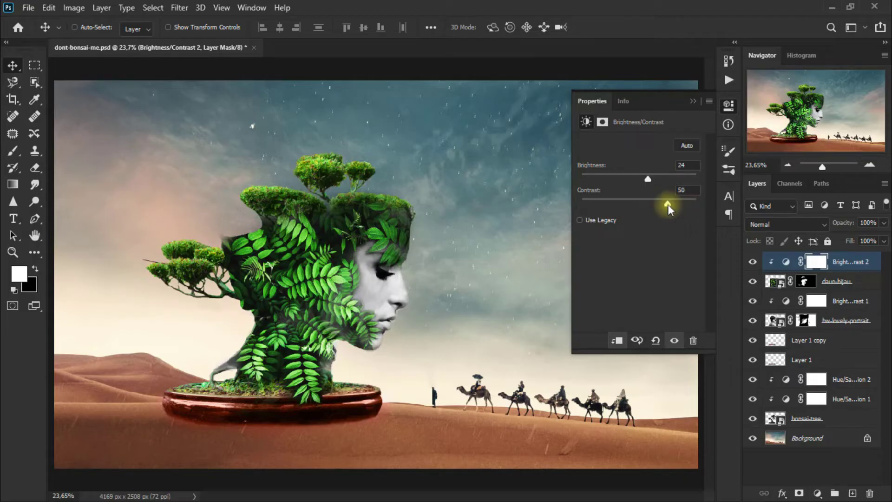
left_click(693, 101)
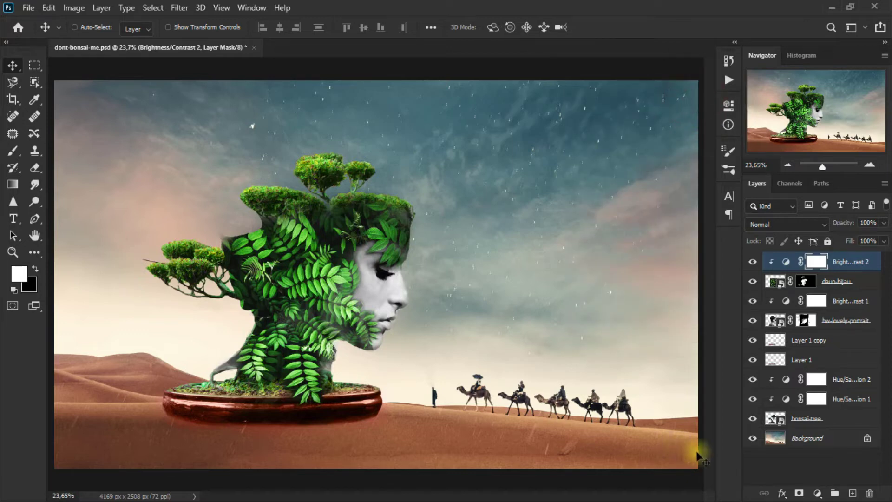
Step: Add a Hue/Saturation adjustment clipped to the daun-hijau leaves, using the Strong Saturation preset
left_click(817, 494)
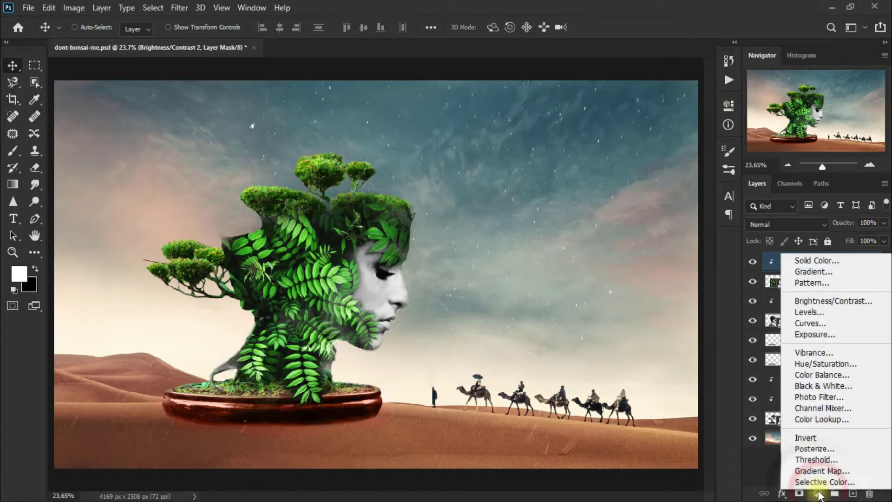
left_click(864, 369)
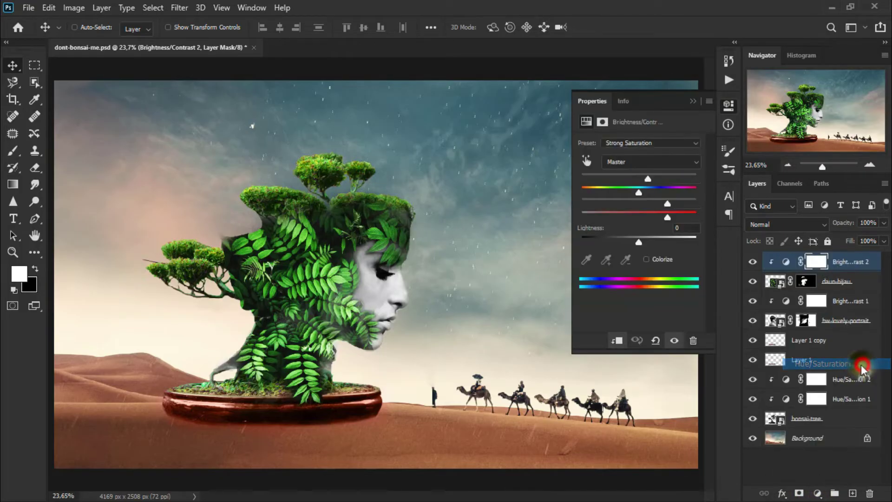
left_click(621, 342)
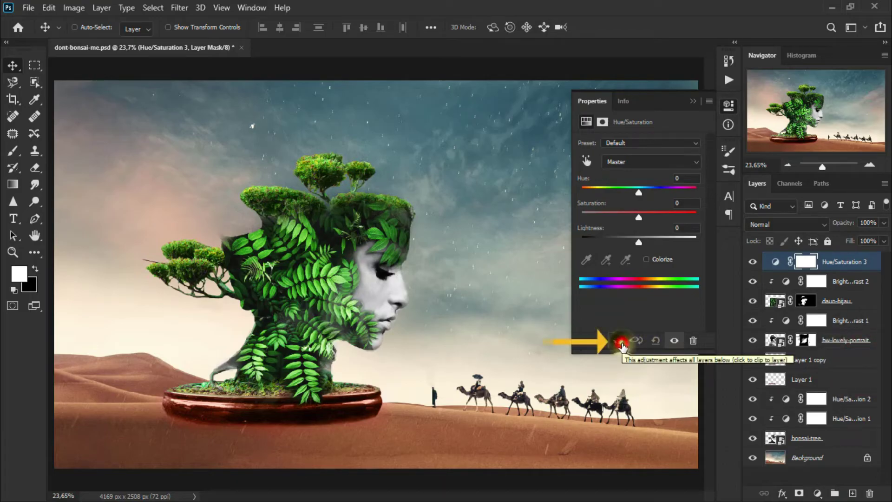
left_click(650, 142)
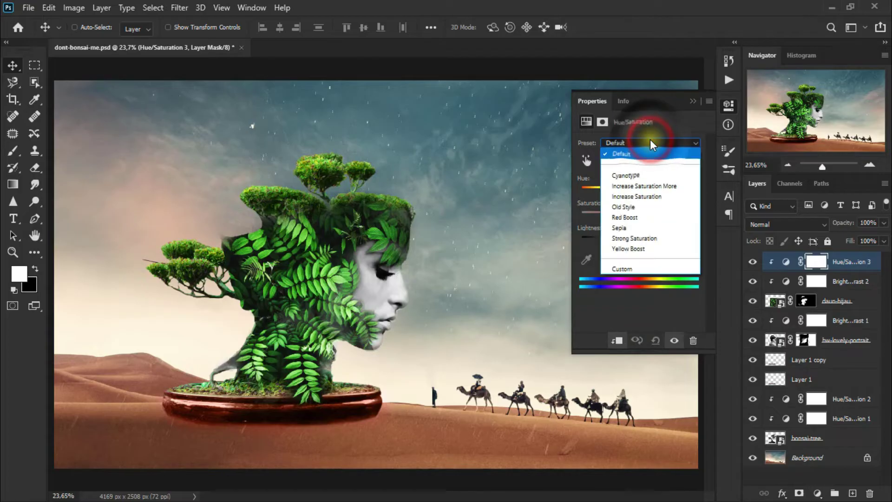
left_click(669, 241)
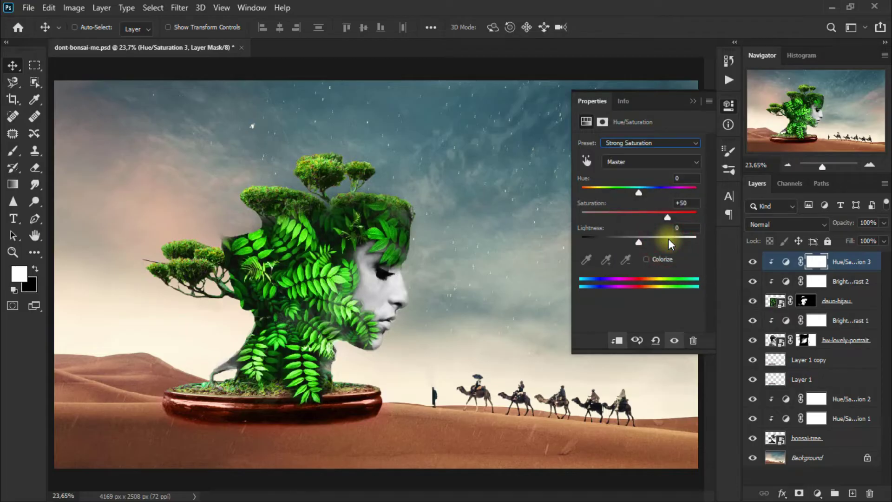
left_click(693, 102)
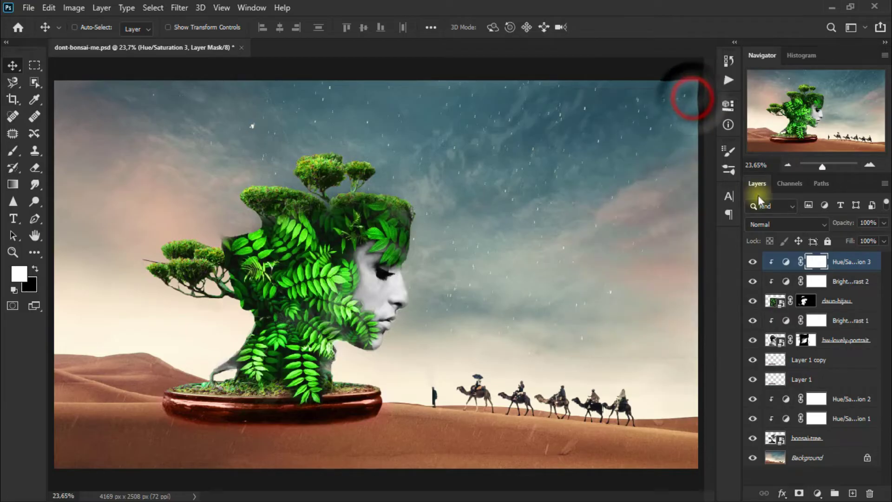
Step: Set the leaves' Hue/Saturation adjustment to Color blend mode at 50% opacity and compare its effect on and off
left_click(777, 223)
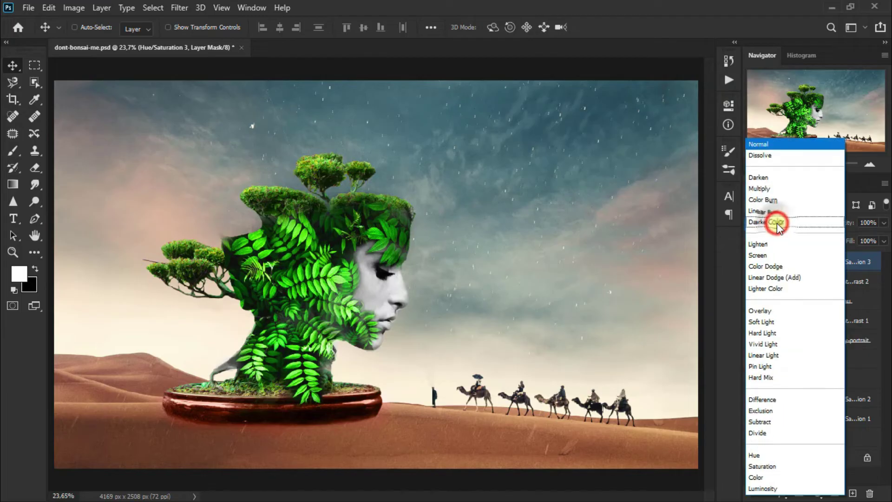
left_click(787, 478)
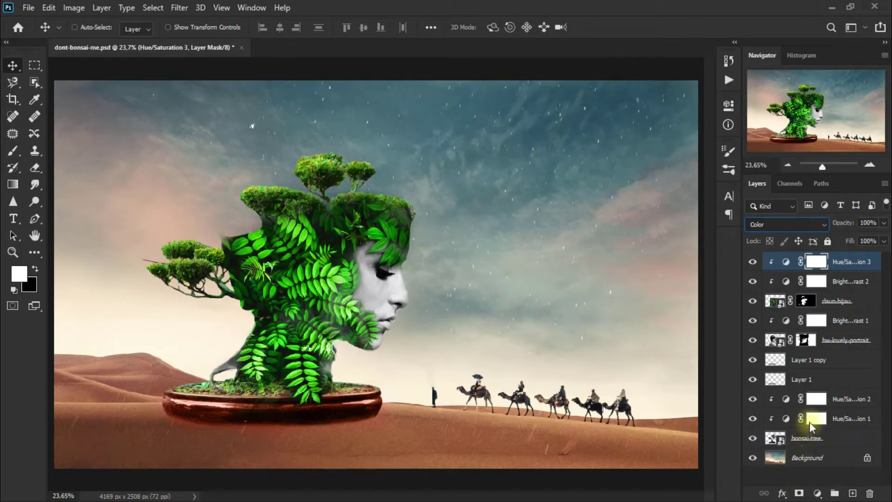
left_click_drag(886, 227, 855, 240)
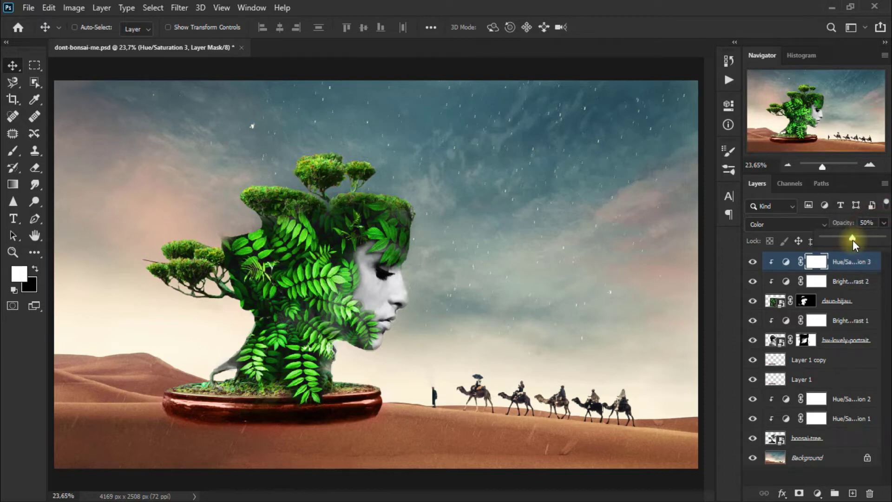
left_click(757, 262)
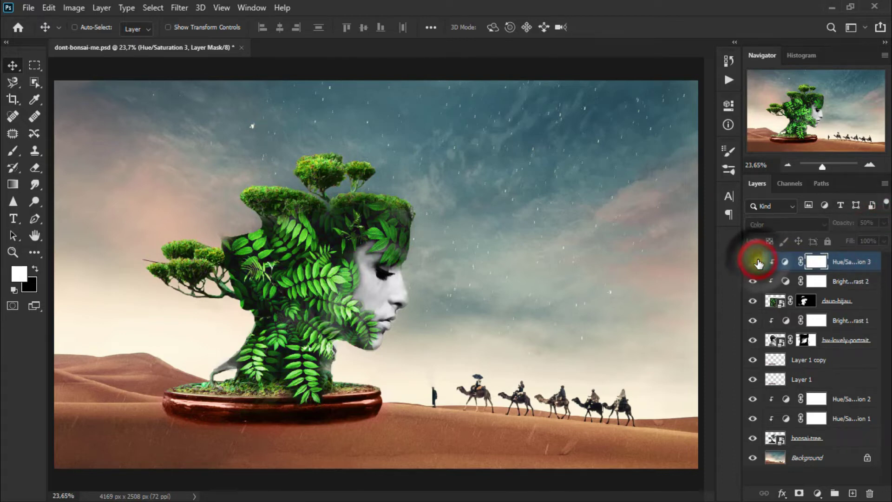
left_click(757, 262)
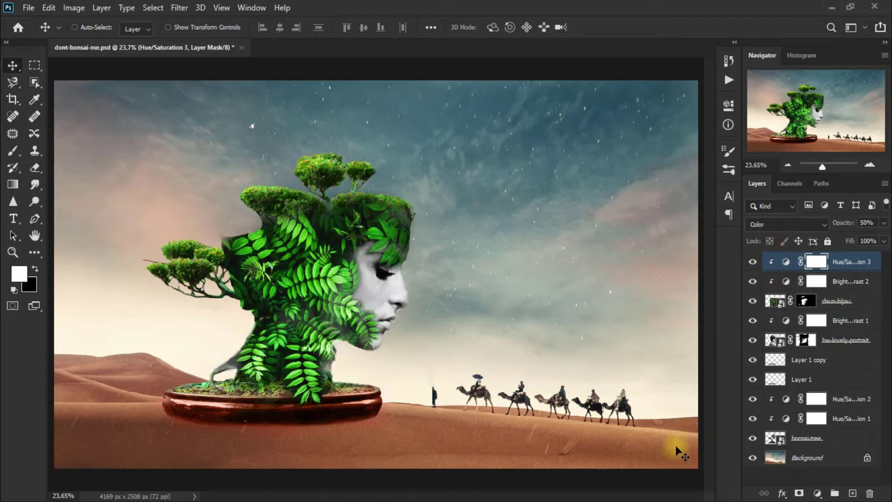
Step: Place the dahan-pohon branch image from the Photos album as the top layer, branching out from the back of the leafy head
mouse_move(881, 204)
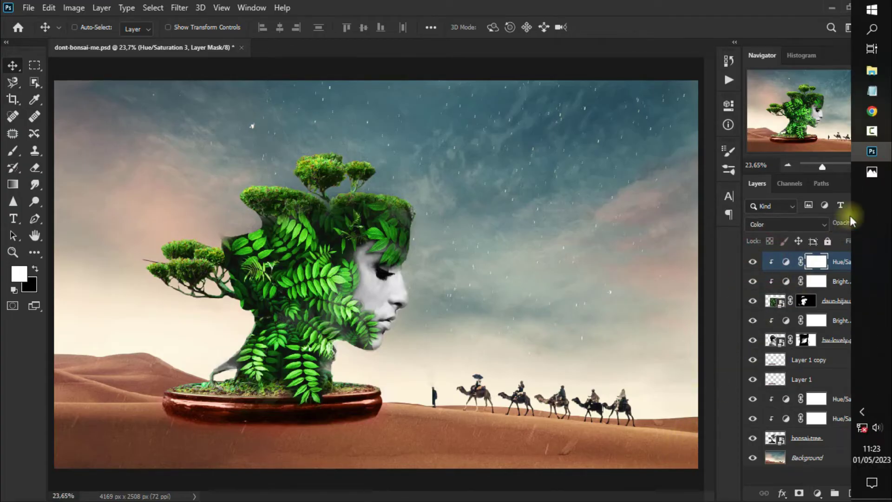
left_click(880, 180)
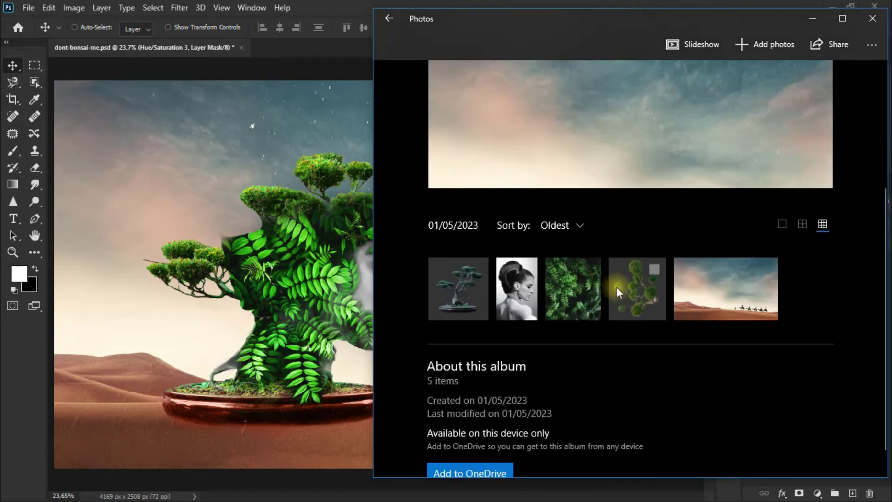
left_click_drag(618, 291, 212, 235)
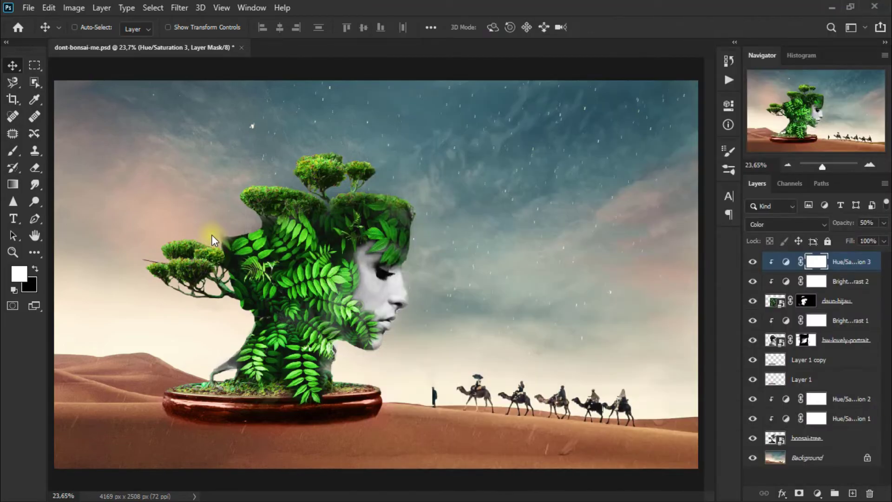
left_click(612, 29)
left_click_drag(428, 307, 213, 235)
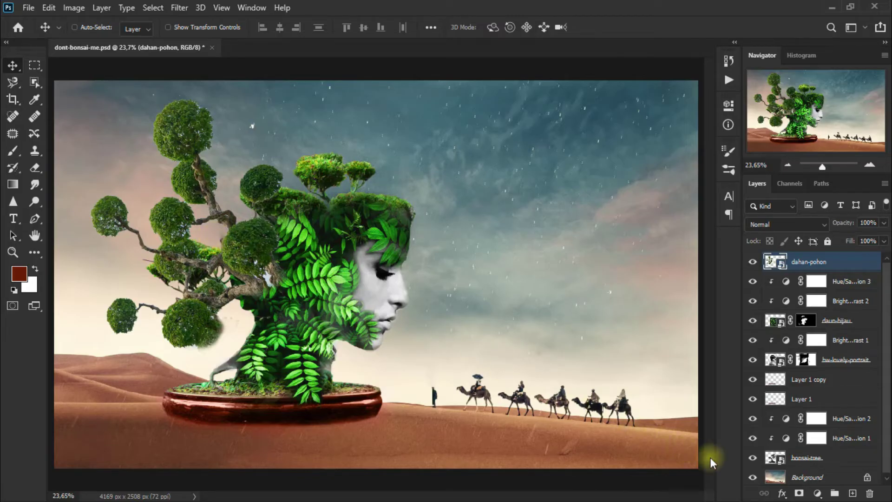
Step: Add a Hue/Saturation adjustment clipped to the dahan-pohon layer, with hue -10, saturation +22 and lightness -1
left_click(818, 493)
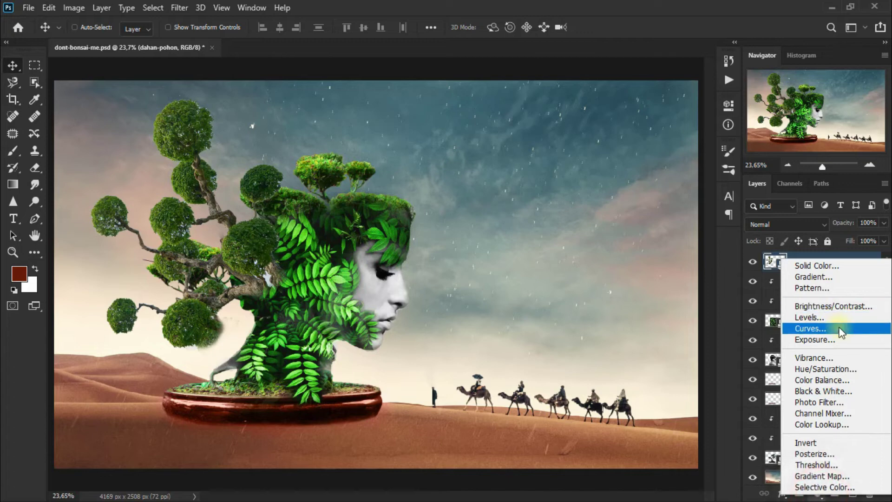
left_click(836, 368)
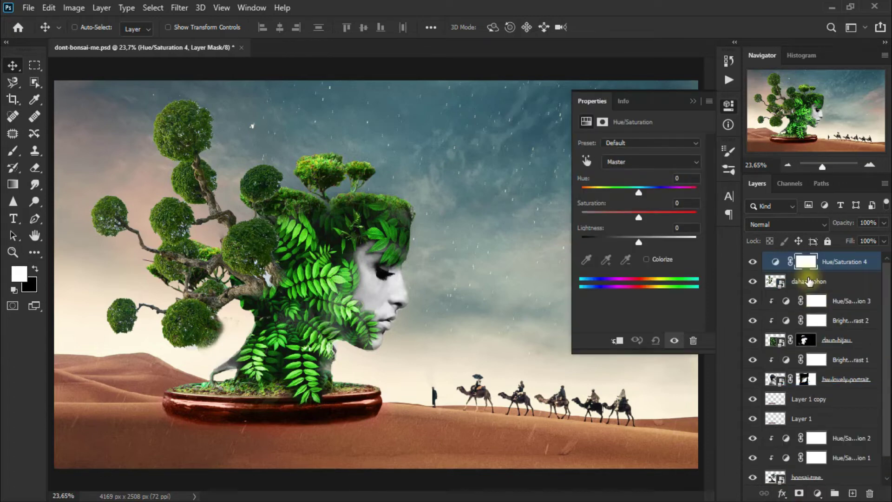
left_click(616, 343)
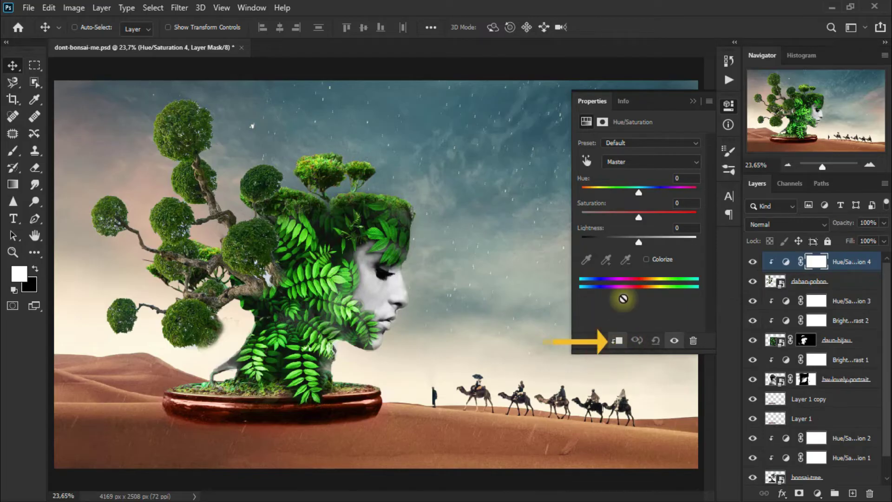
left_click_drag(641, 192, 638, 240)
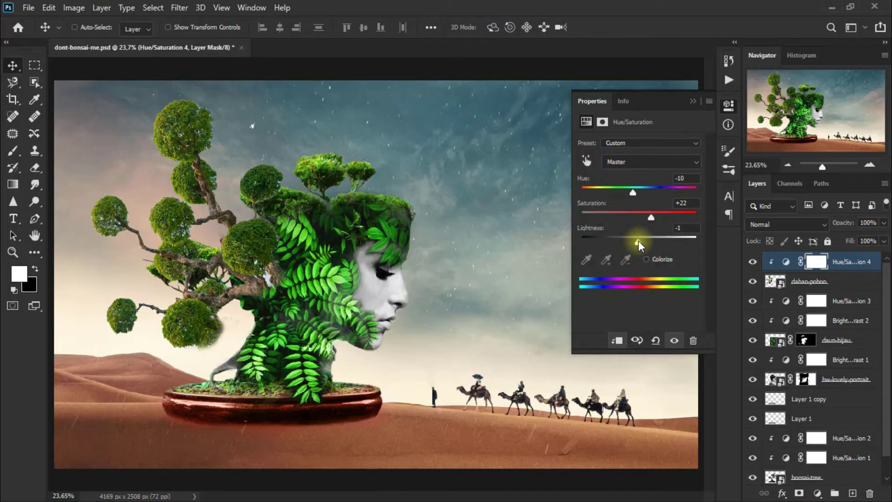
left_click(696, 101)
left_click(752, 263)
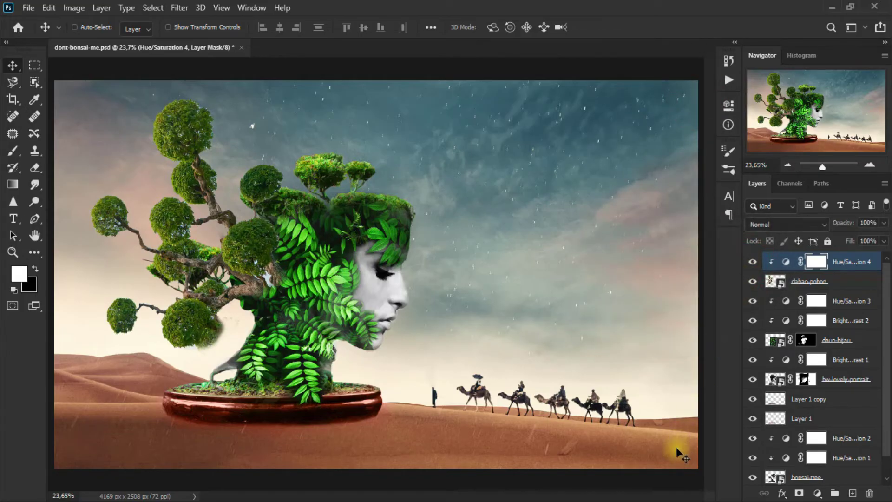
Step: Add a second Hue/Saturation adjustment clipped to the dahan-pohon branches, with Greens saturation +70 and lightness +2, and compare its effect
left_click(819, 492)
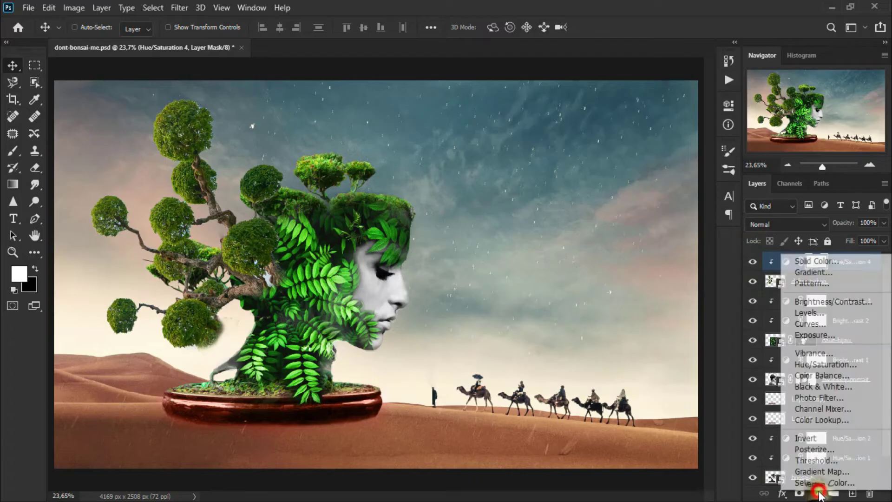
left_click(857, 367)
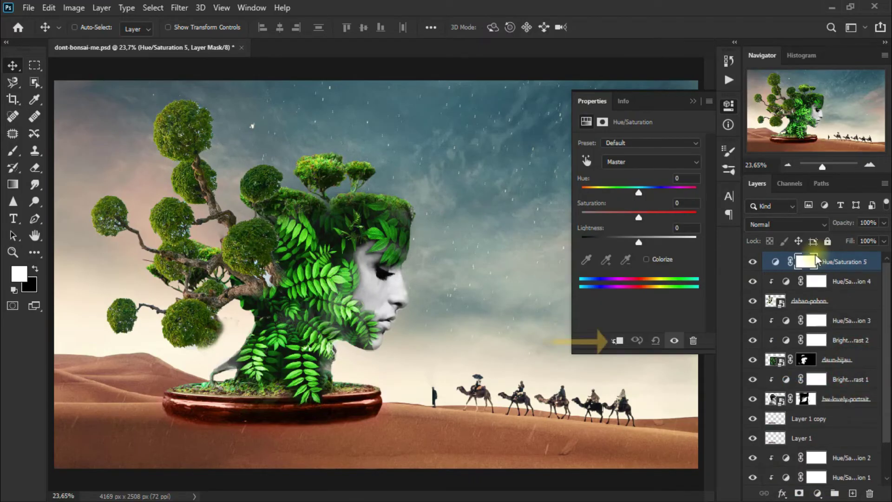
left_click(617, 341)
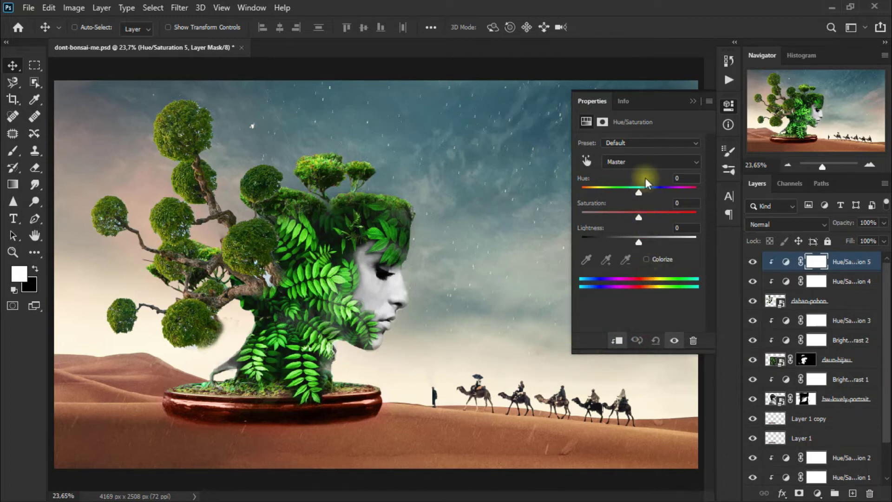
left_click(644, 161)
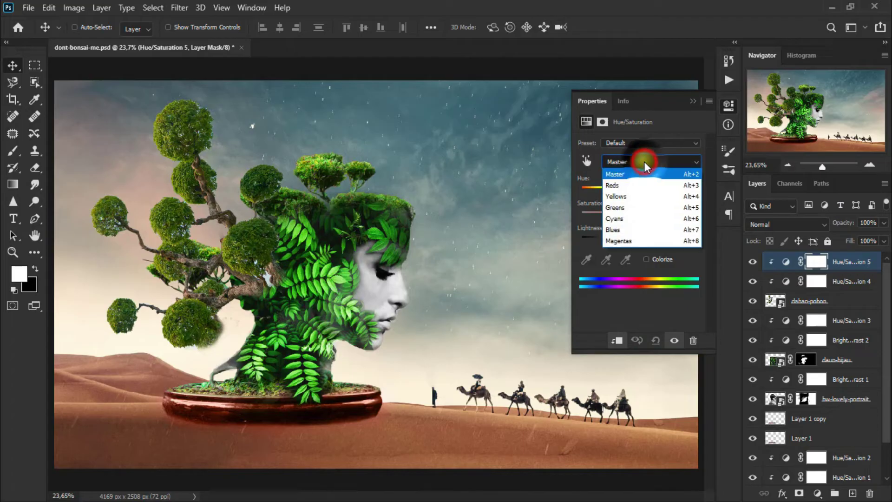
left_click(652, 210)
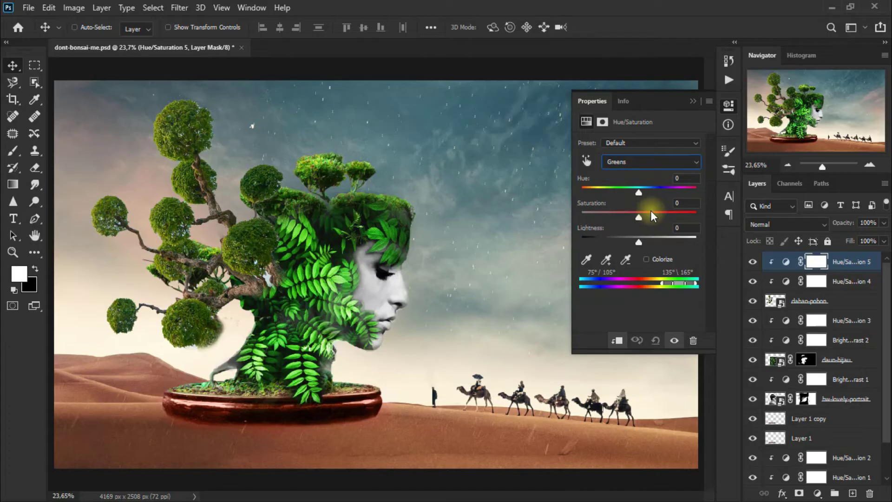
left_click_drag(640, 217, 680, 213)
left_click_drag(640, 244, 642, 242)
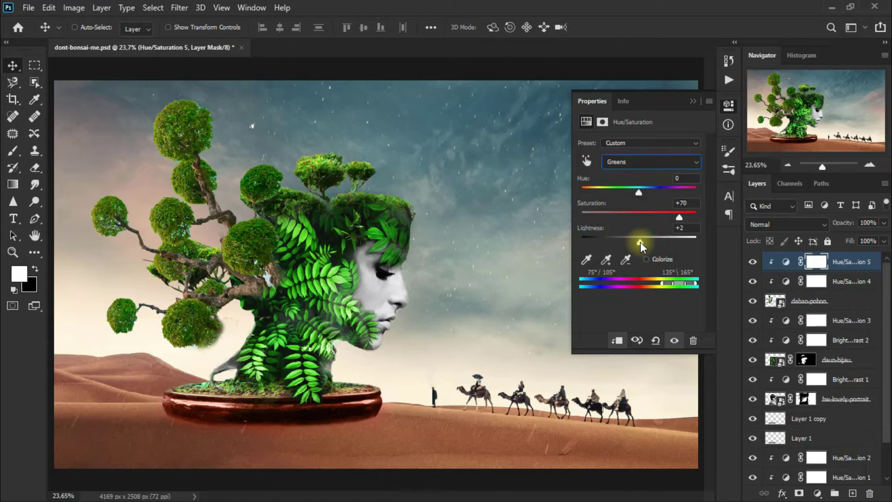
left_click(693, 101)
left_click(748, 263)
left_click(749, 263)
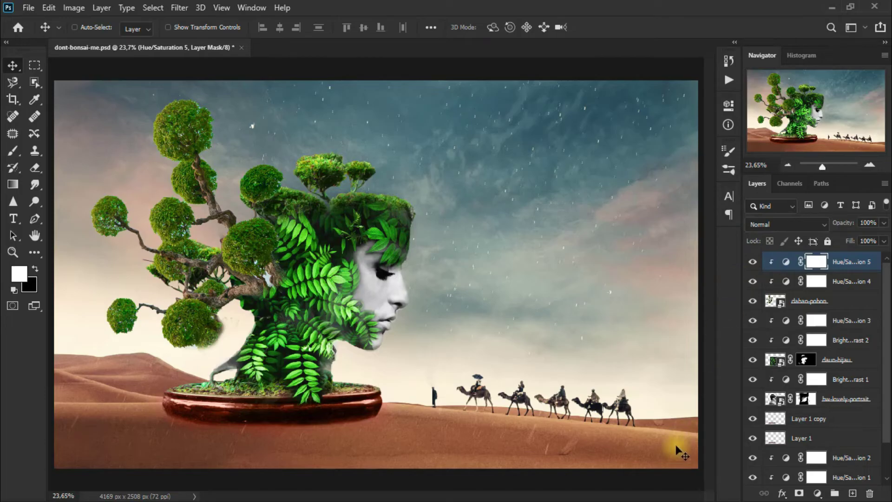
Step: Create a new empty layer at the top of the stack and set its blend mode to Screen
left_click(853, 494)
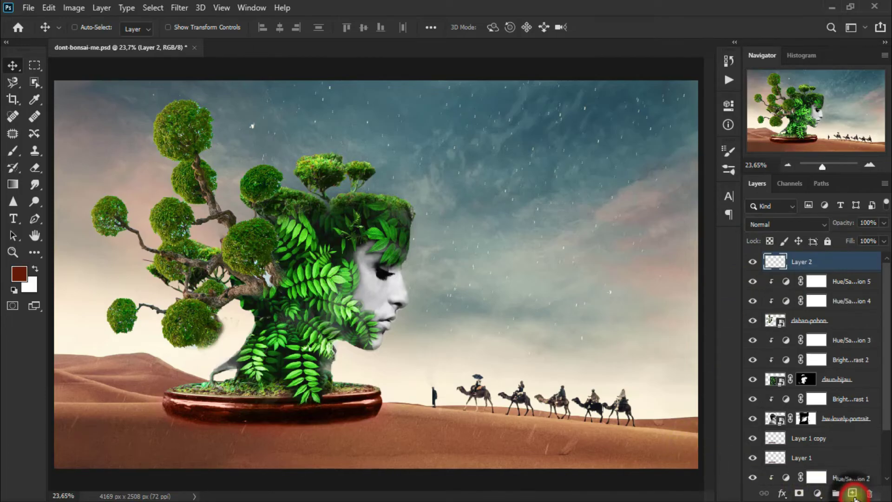
left_click(773, 221)
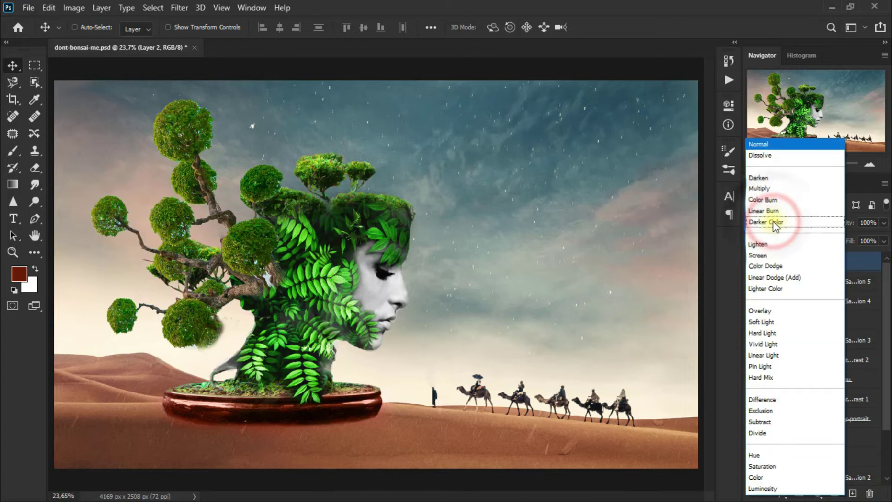
key("Down")
key("Down")
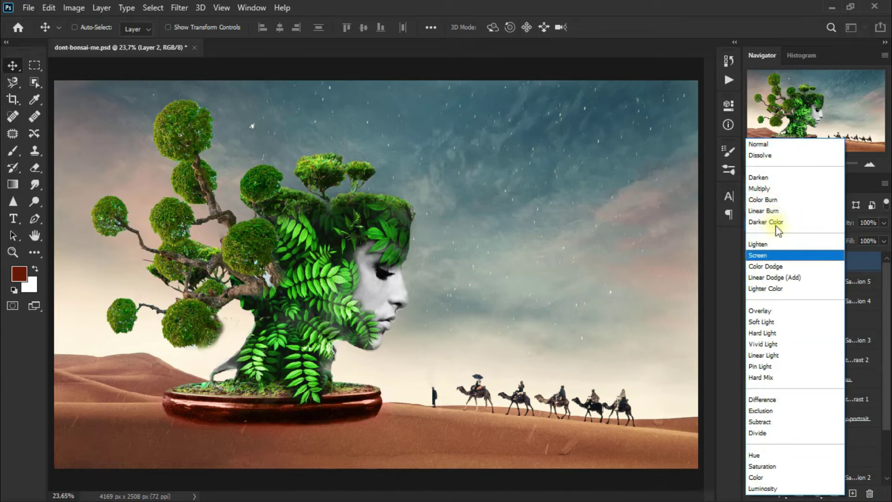
left_click(792, 253)
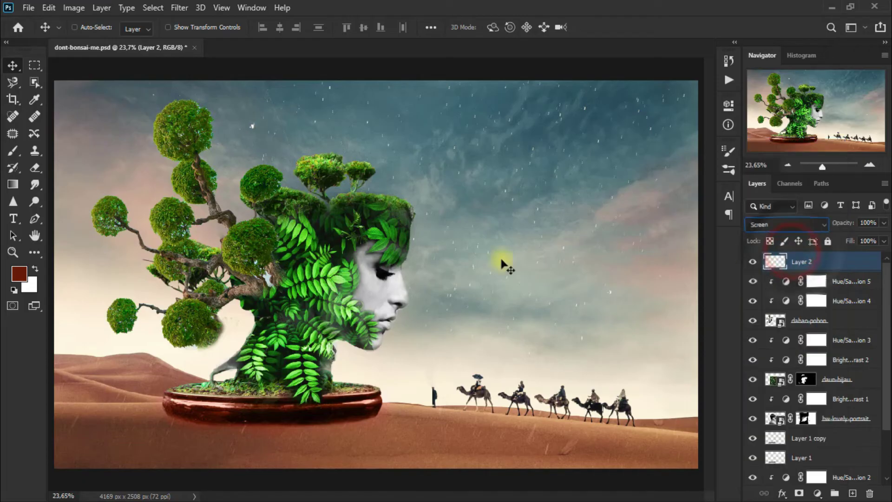
Step: Set the foreground color to f6e5cb
left_click(35, 269)
left_click(19, 276)
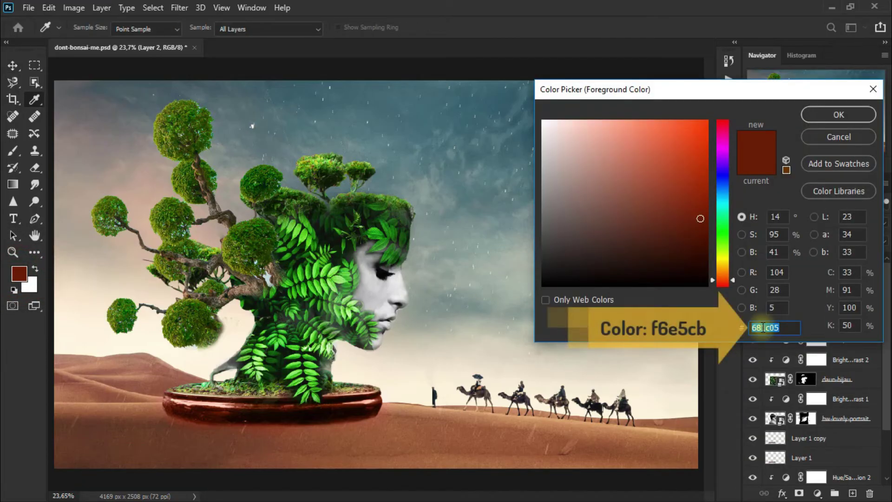
type("f6e5cb")
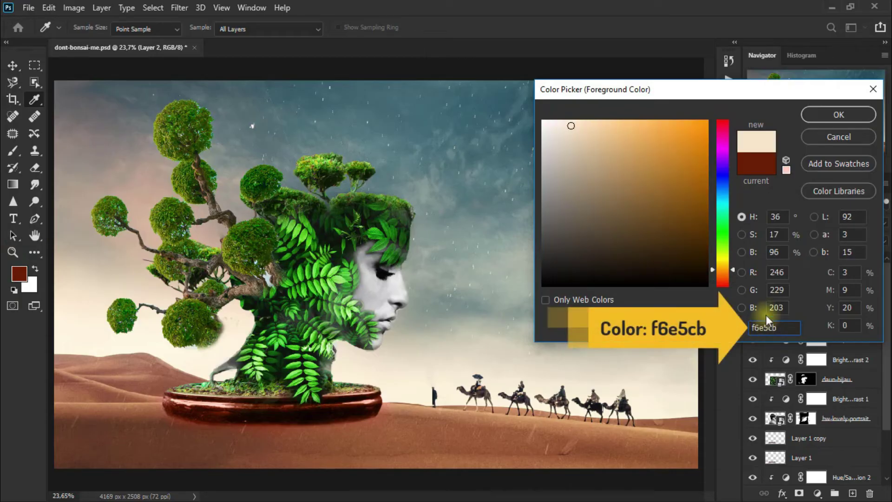
left_click(837, 114)
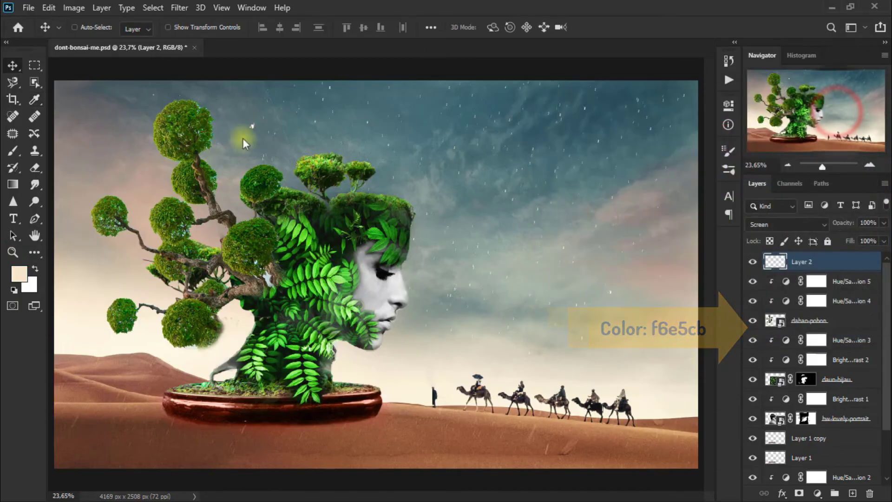
Step: Paint a soft cream glow over the front top of the leafy head with three dabs of a 1500 px brush
left_click(12, 152)
left_click(62, 150)
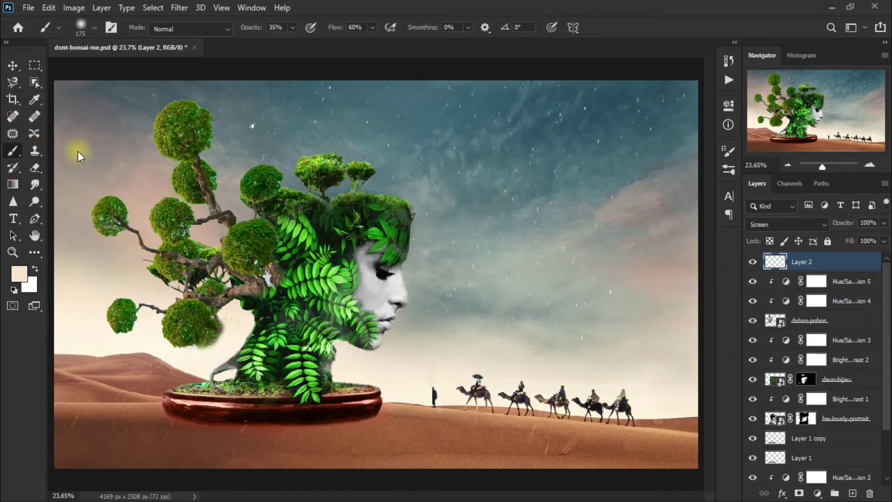
key("]")
key("]")
key("]")
key("]")
key("]")
key("]")
key("]")
key("]")
key("]")
key("]")
key("]")
key("]")
key("]")
key("]")
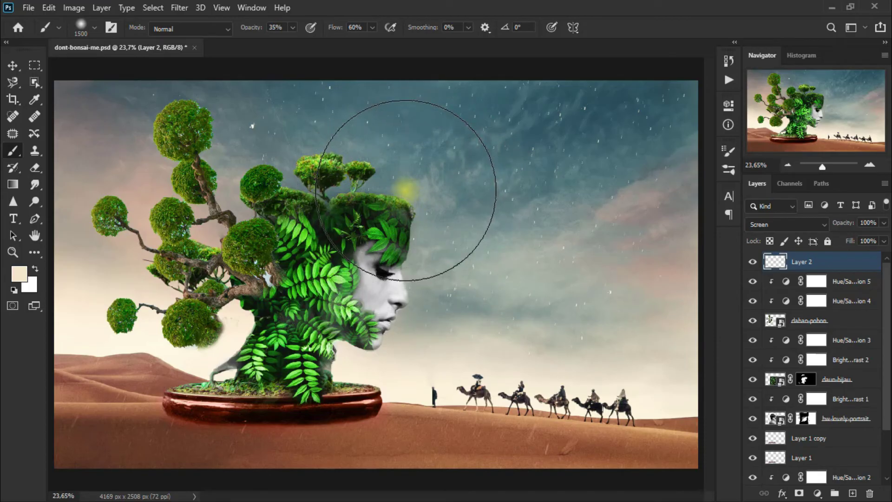
left_click(405, 190)
left_click(406, 190)
left_click(405, 190)
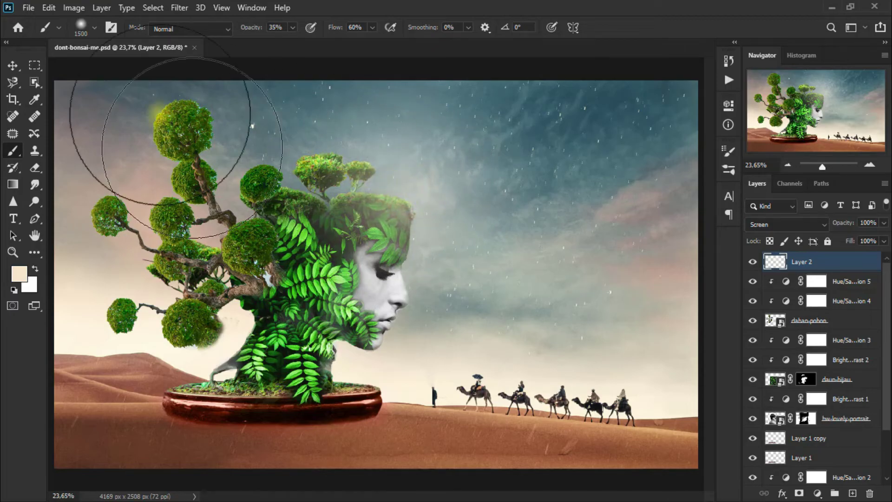
left_click(12, 69)
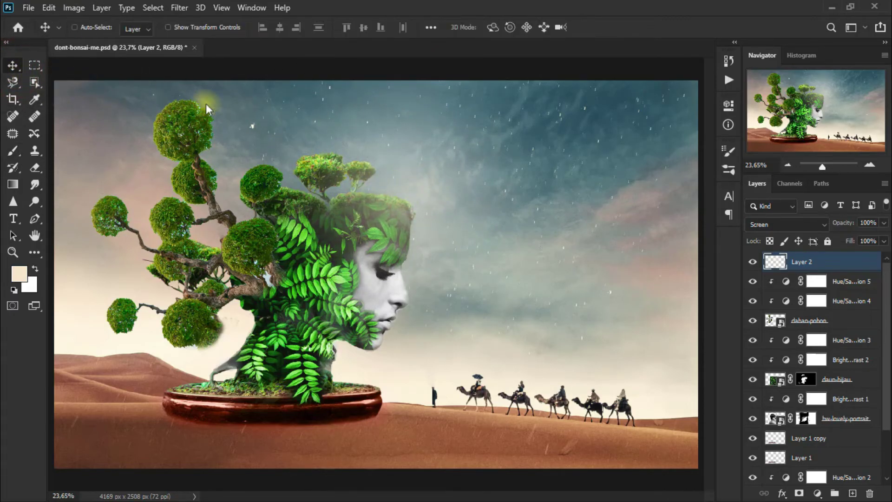
Step: Lower the glow layer's opacity to 83% and compare the image with and without it
left_click(885, 224)
left_click_drag(886, 227, 873, 240)
left_click(752, 262)
left_click(752, 263)
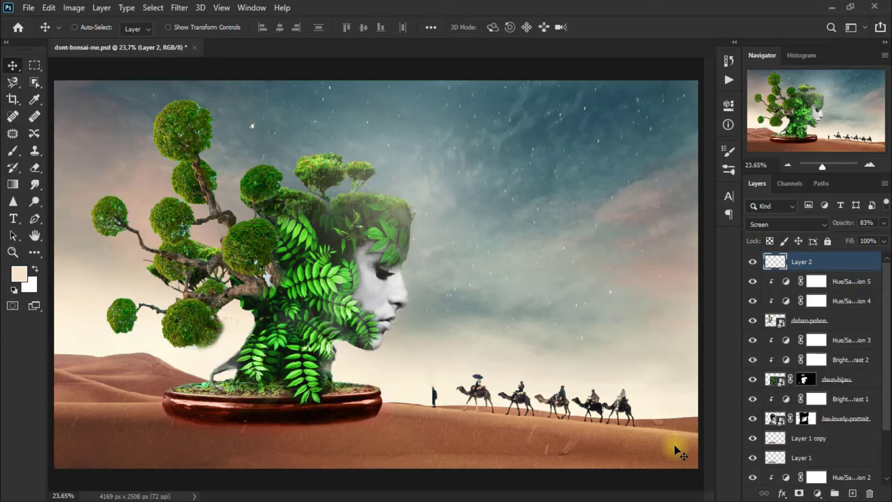
Step: Add a Color Lookup adjustment over the whole image using the FuturisticBleak.3DL 3D LUT
left_click(818, 493)
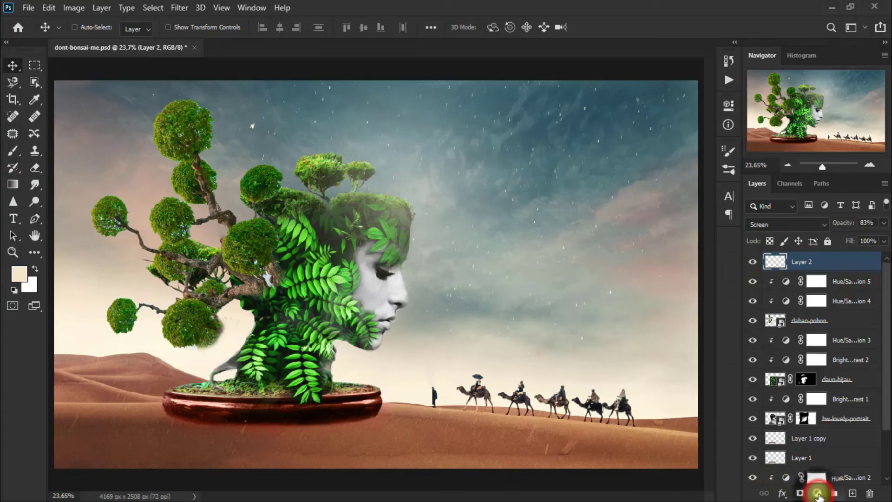
left_click(861, 423)
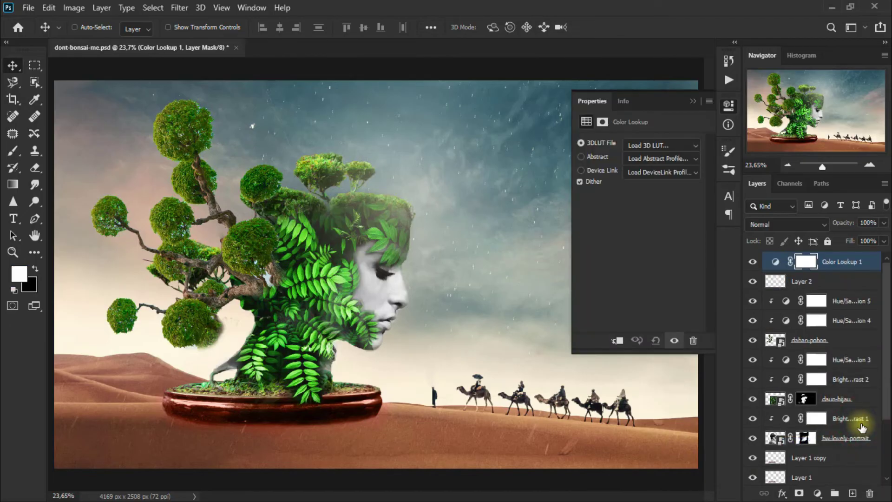
left_click(667, 146)
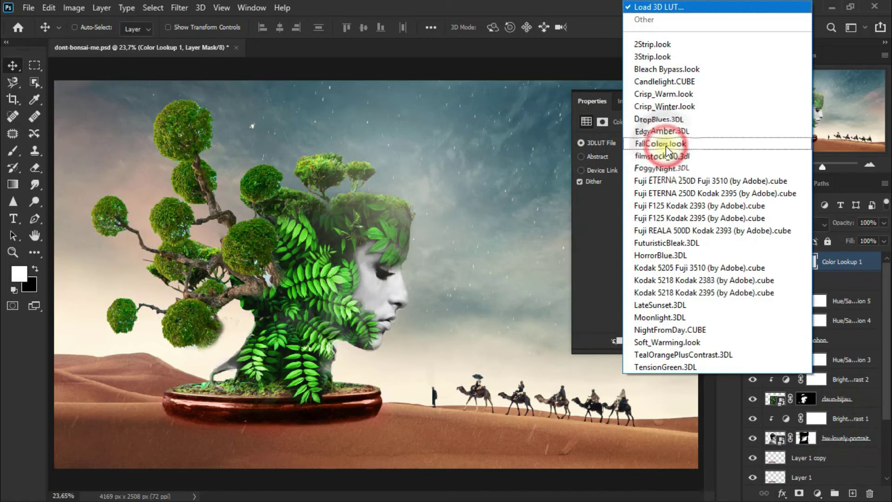
left_click(698, 242)
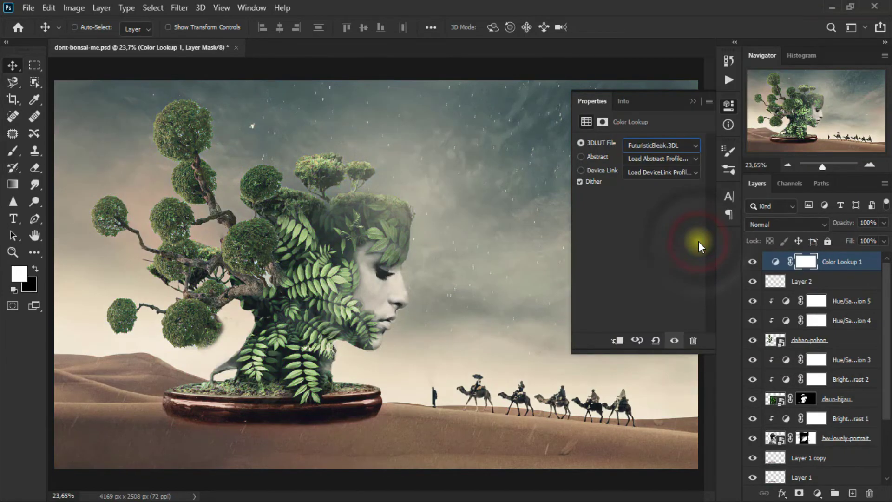
left_click(694, 102)
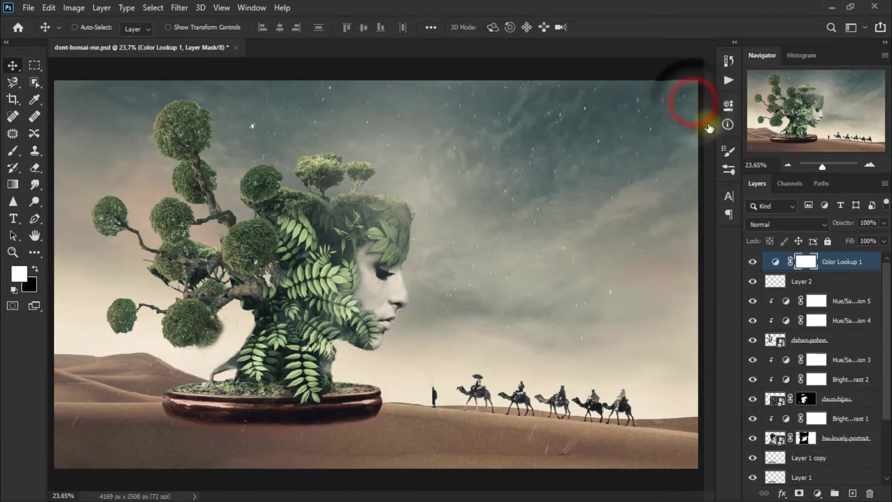
Step: Set the Color Lookup adjustment to Color blend mode at 66% opacity and compare its effect on and off
left_click(780, 225)
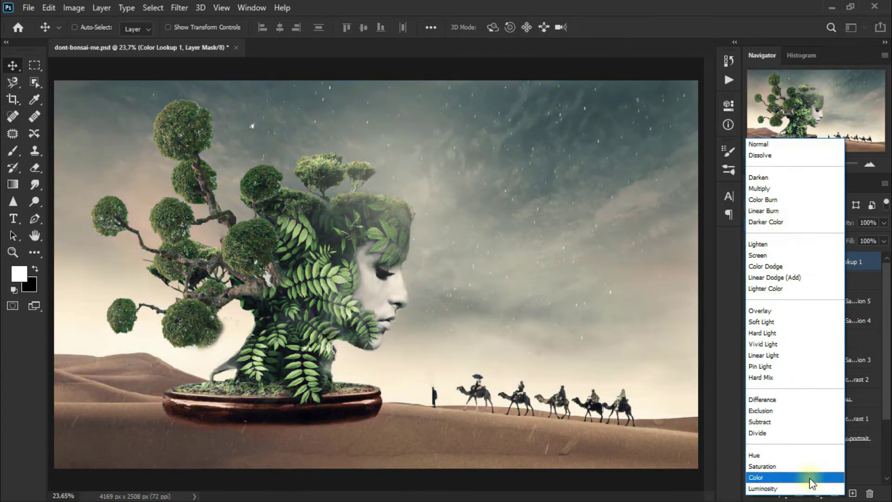
left_click(811, 479)
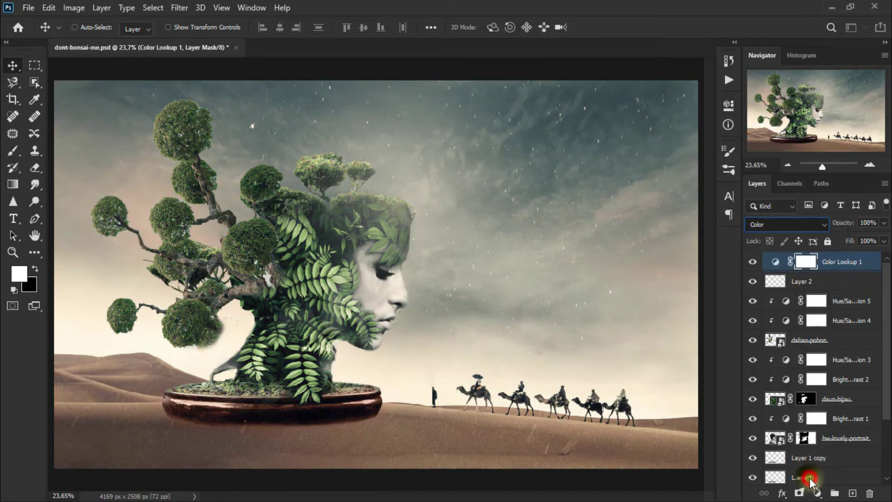
left_click(884, 223)
left_click_drag(885, 237, 859, 240)
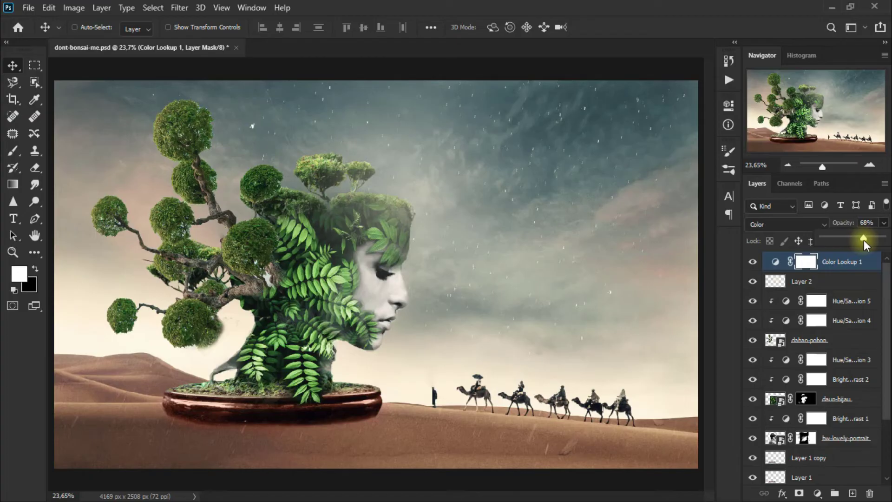
left_click(752, 261)
left_click(752, 262)
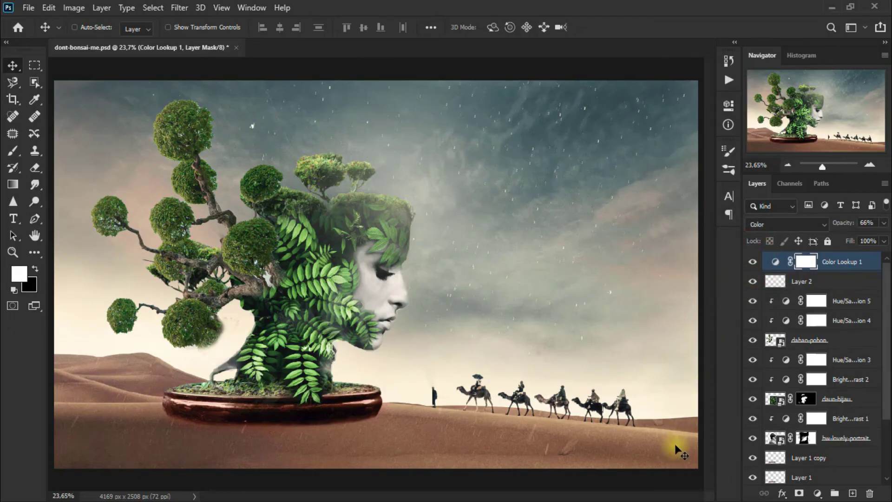
Step: Add a Brightness/Contrast adjustment over the whole image with contrast 48, and compare its effect on and off
left_click(817, 493)
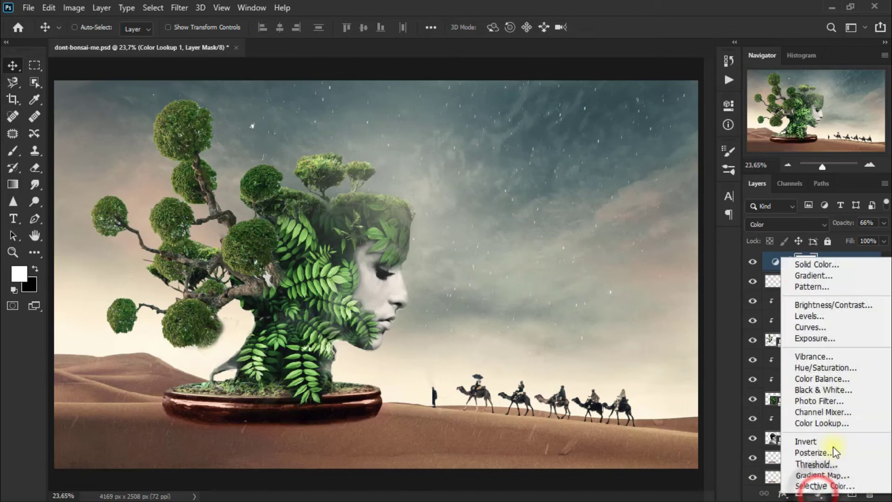
left_click(852, 307)
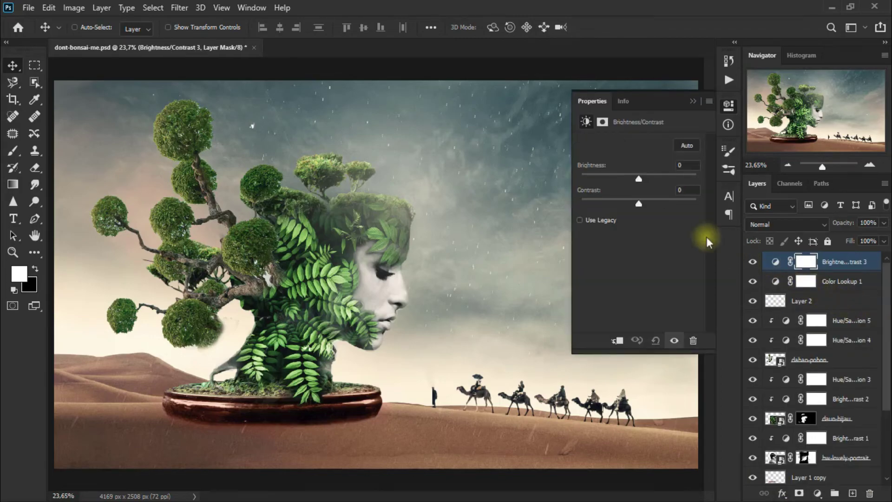
left_click_drag(638, 205, 658, 204)
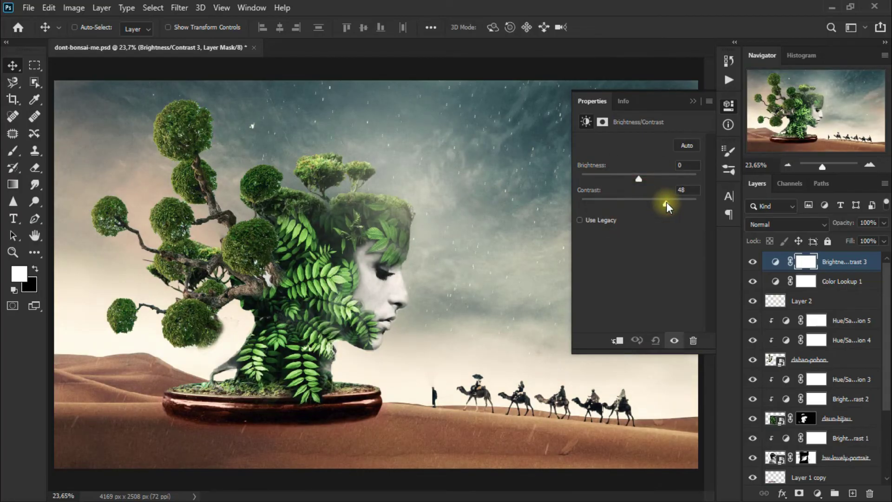
left_click_drag(668, 204, 666, 203)
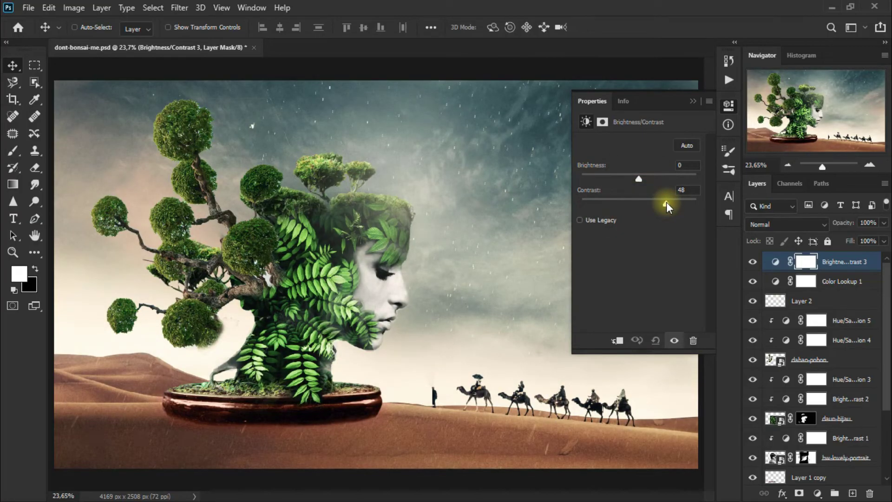
left_click(693, 102)
left_click(753, 262)
left_click(753, 262)
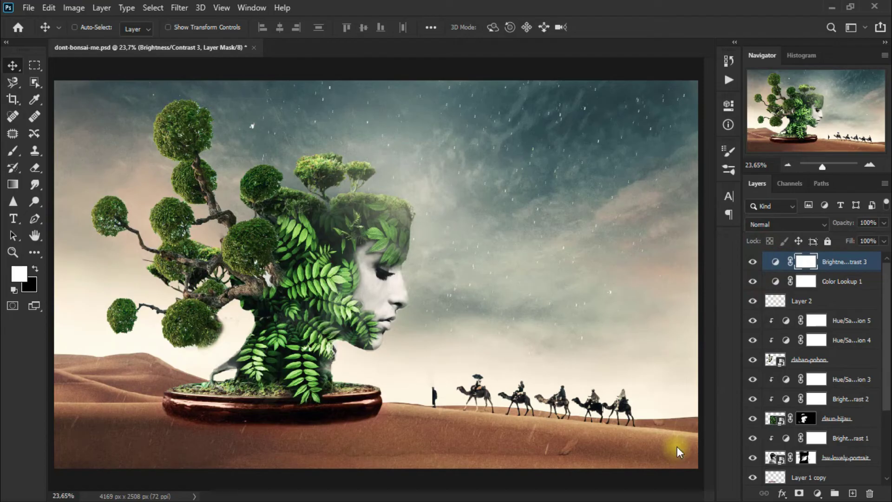
Step: Add a Hue/Saturation adjustment over the whole image with the Yellow Boost preset, and compare its effect on and off
left_click(818, 493)
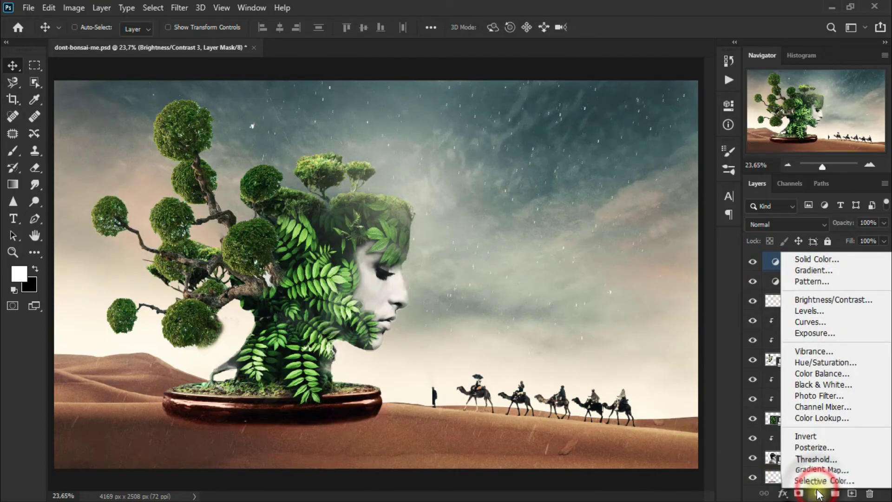
left_click(826, 362)
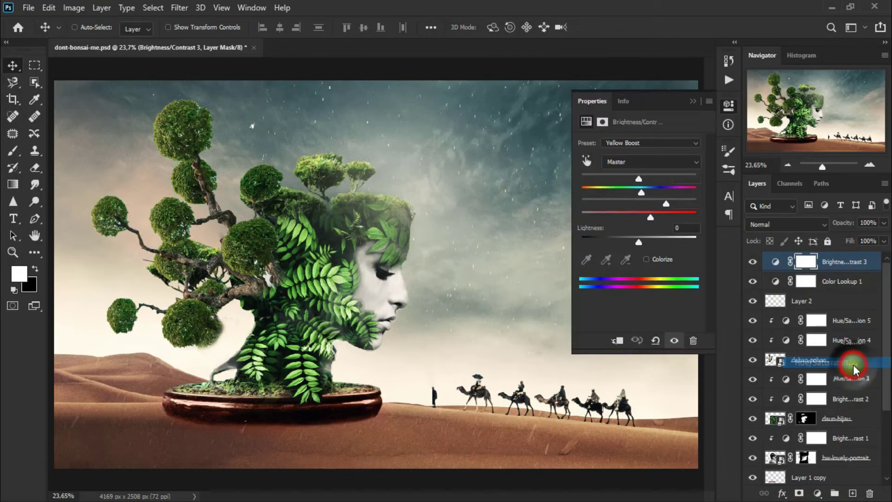
left_click(656, 145)
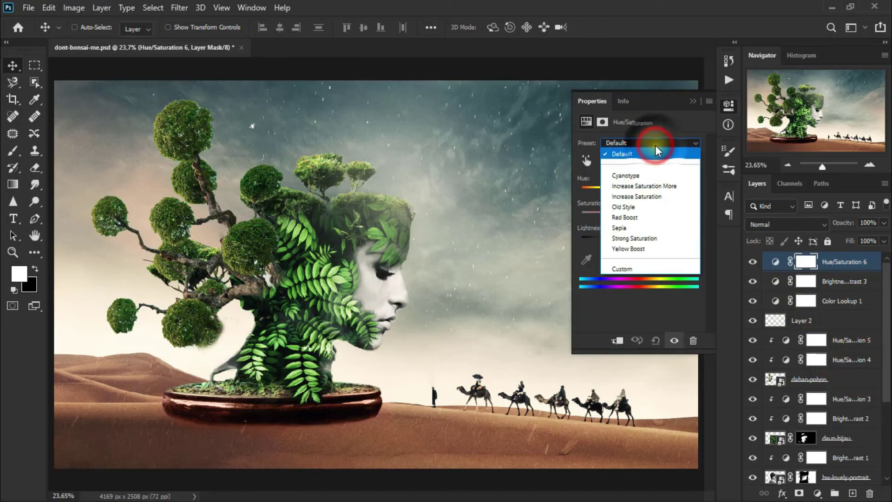
left_click(659, 249)
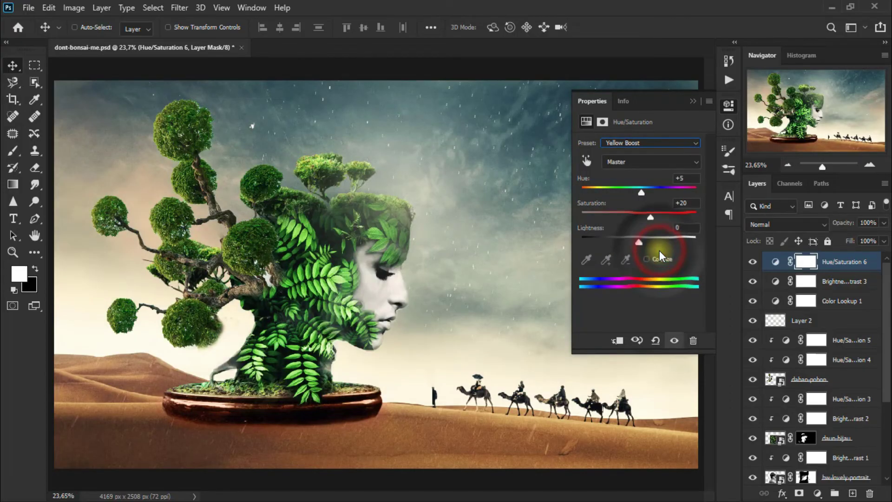
left_click(693, 101)
left_click(752, 263)
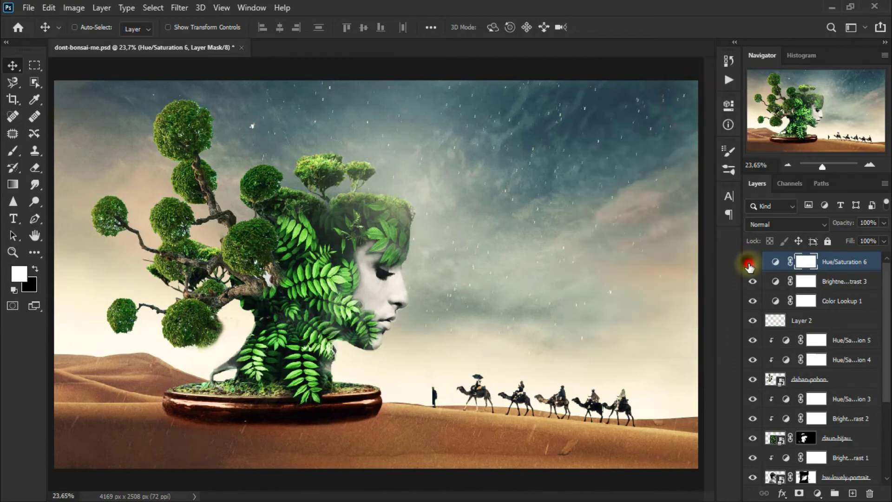
left_click(752, 263)
Step: Create a new empty layer above all the adjustments and set the foreground color to near-black #101010
left_click(852, 494)
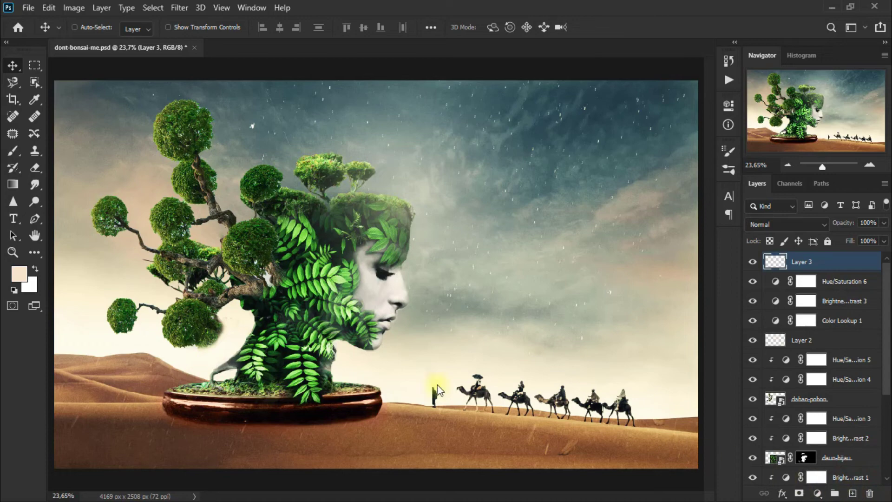
left_click(21, 278)
left_click_drag(578, 259, 537, 276)
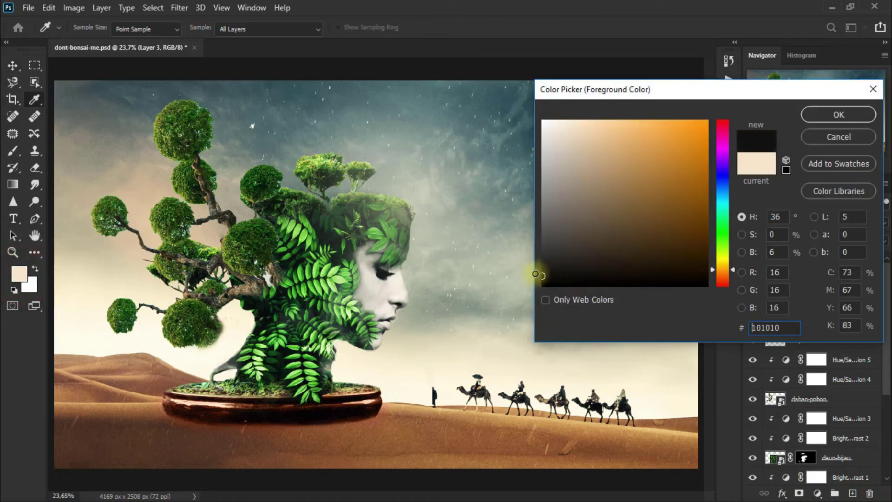
left_click(836, 119)
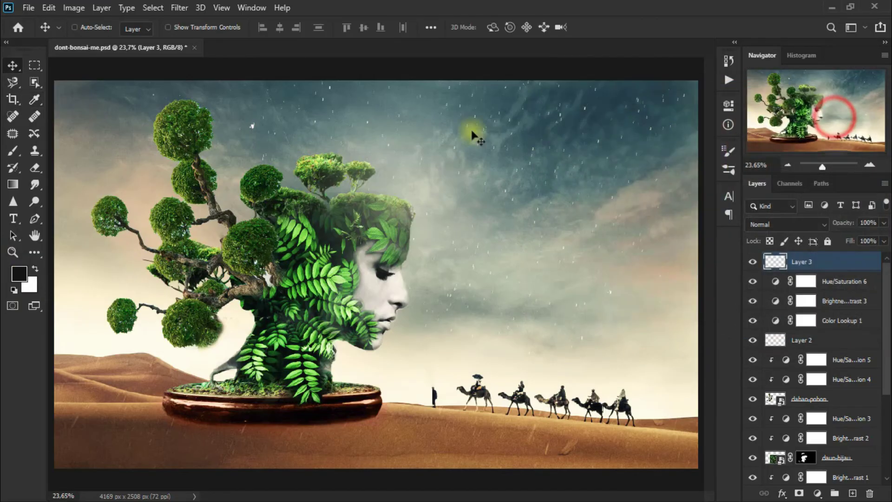
Step: Paint a soft dark shadow on the sand beneath the bonsai pot using the Brush at size 400, 35% opacity and 60% flow
right_click(15, 150)
left_click(74, 150)
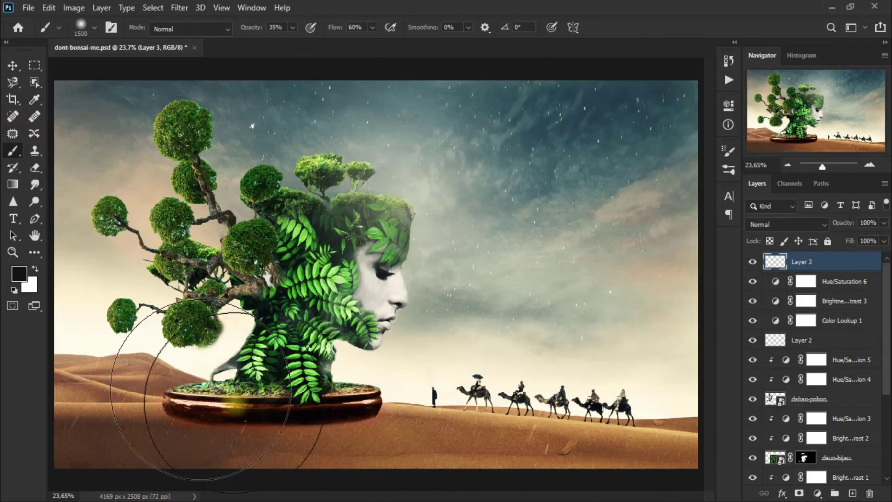
key("bracketleft")
key("bracketleft")
key("bracketleft")
key("bracketleft")
key("bracketleft")
key("bracketleft")
key("bracketleft")
key("bracketleft")
key("bracketleft")
key("bracketleft")
key("bracketleft")
key("bracketleft")
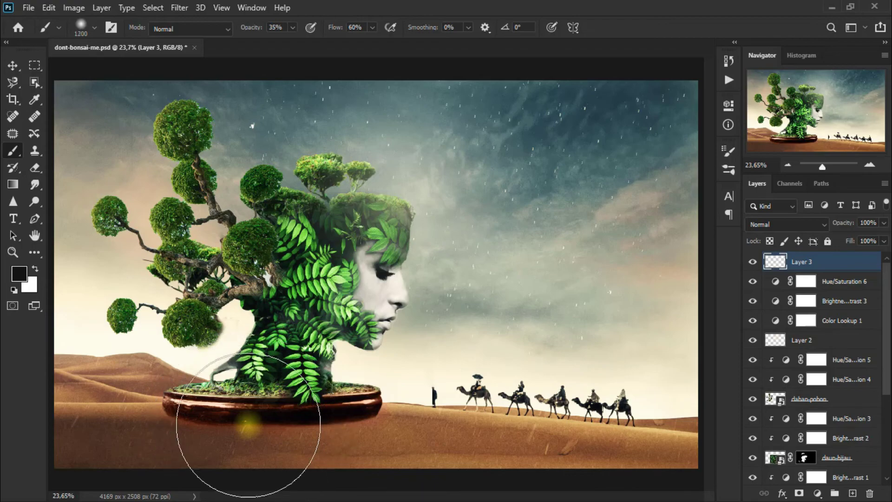
key("bracketright")
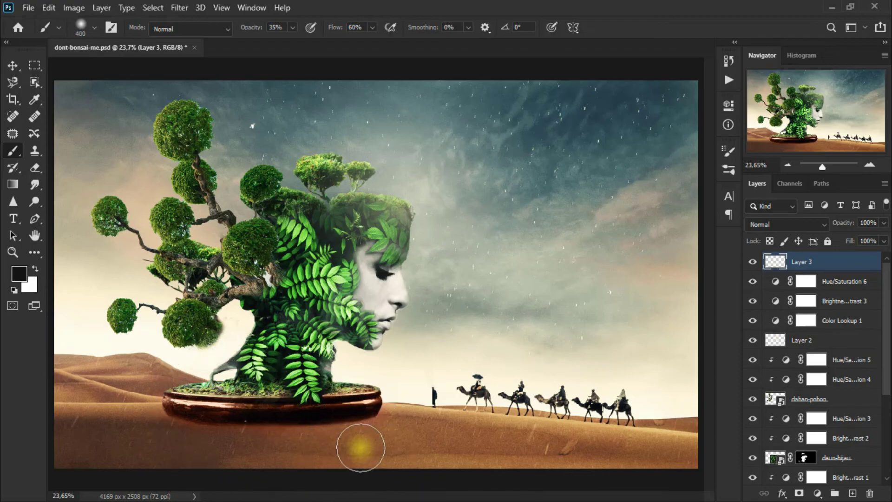
left_click_drag(369, 435, 205, 440)
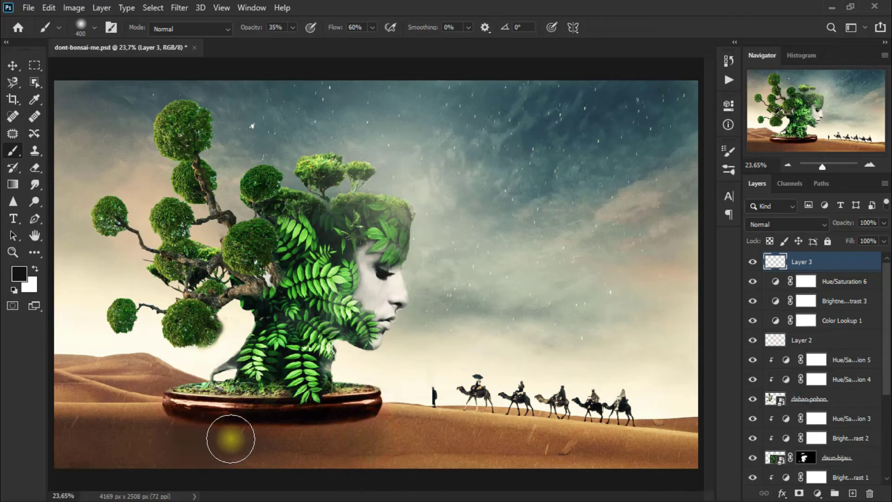
mouse_move(365, 434)
left_mouse_down()
mouse_move(198, 436)
mouse_move(365, 434)
left_mouse_up()
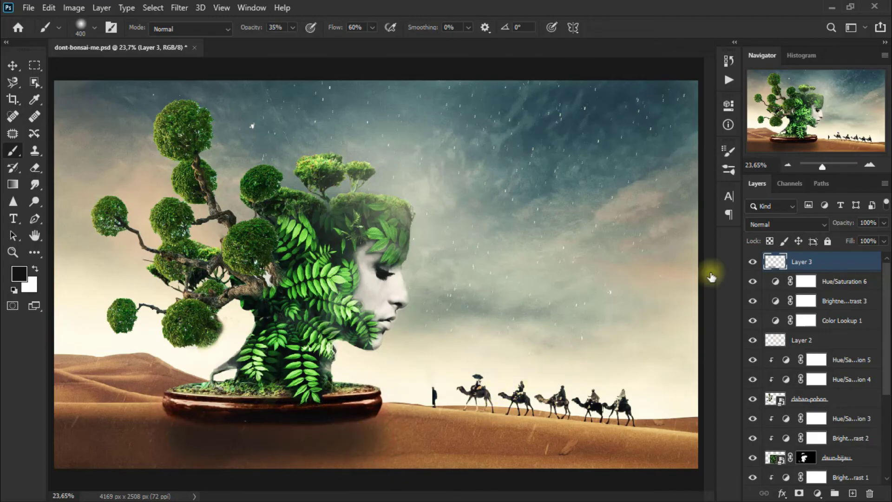
Step: Set the shadow layer to Multiply blend mode at 46% opacity and compare the image with and without it
left_click(791, 226)
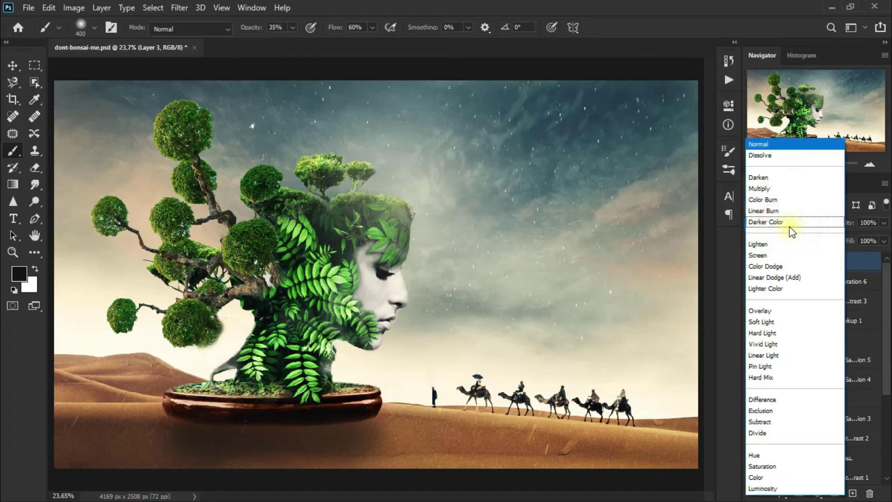
left_click(787, 188)
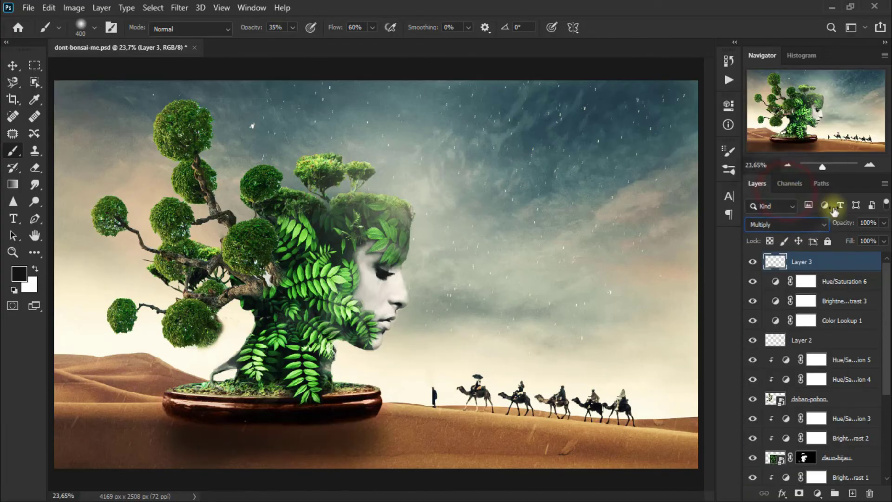
left_click(884, 223)
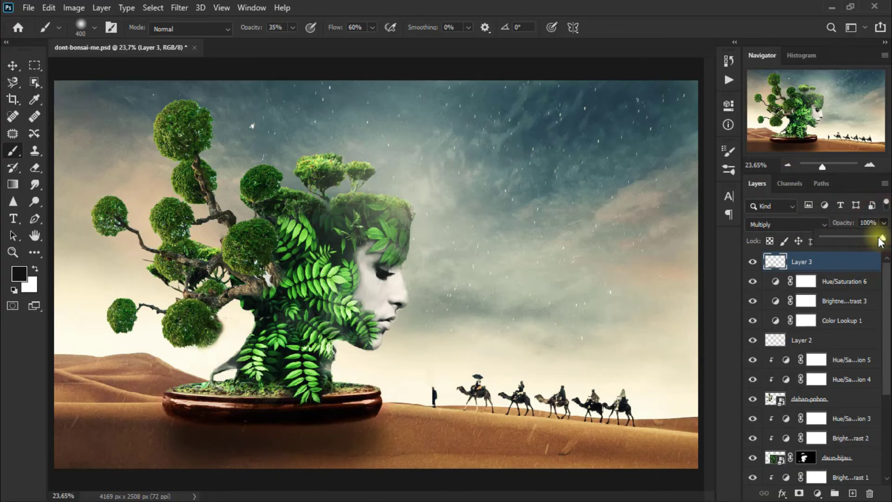
left_click_drag(827, 237, 850, 235)
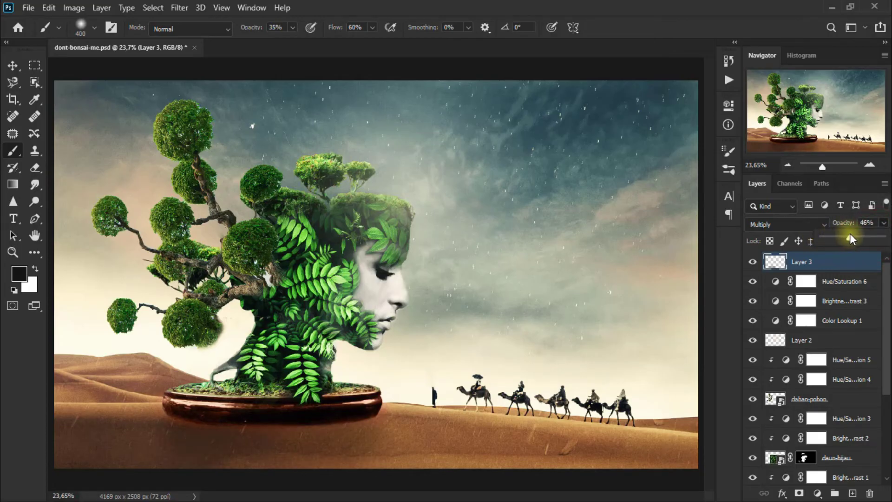
left_click(753, 263)
left_click(752, 263)
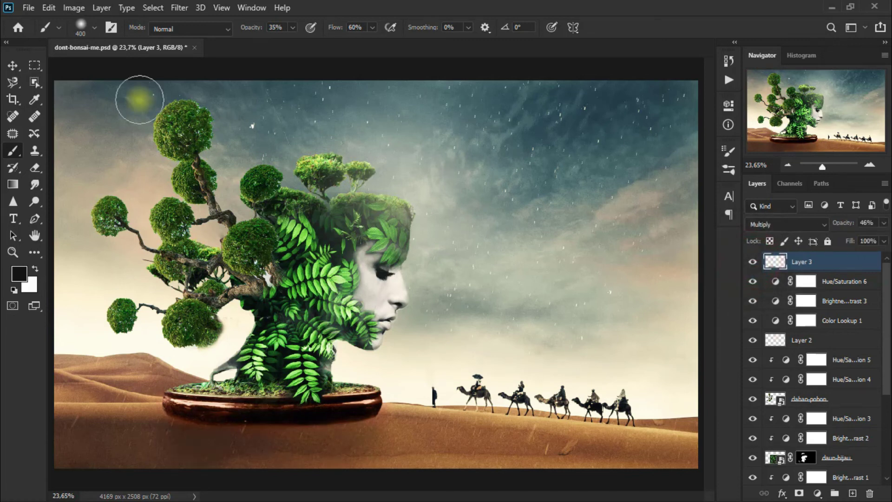
left_click(12, 65)
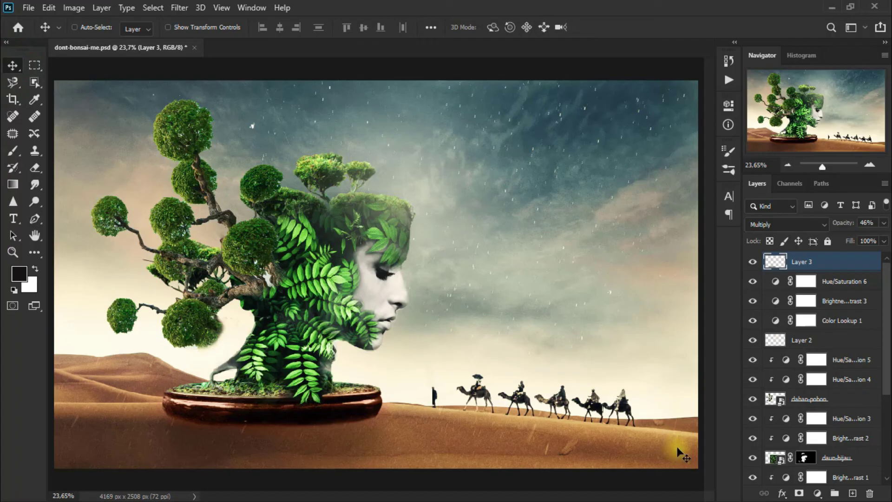
Step: Add a second Color Lookup adjustment over the whole image using the Candlelight.CUBE 3D LUT
left_click(818, 494)
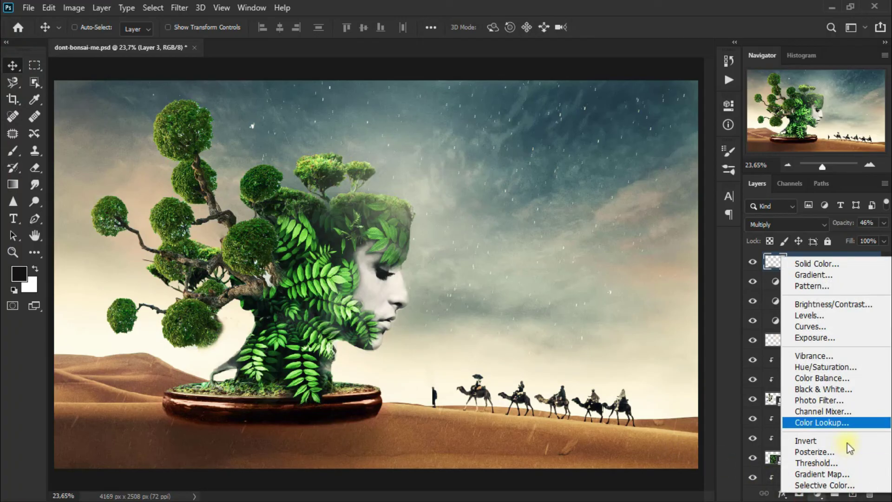
left_click(843, 423)
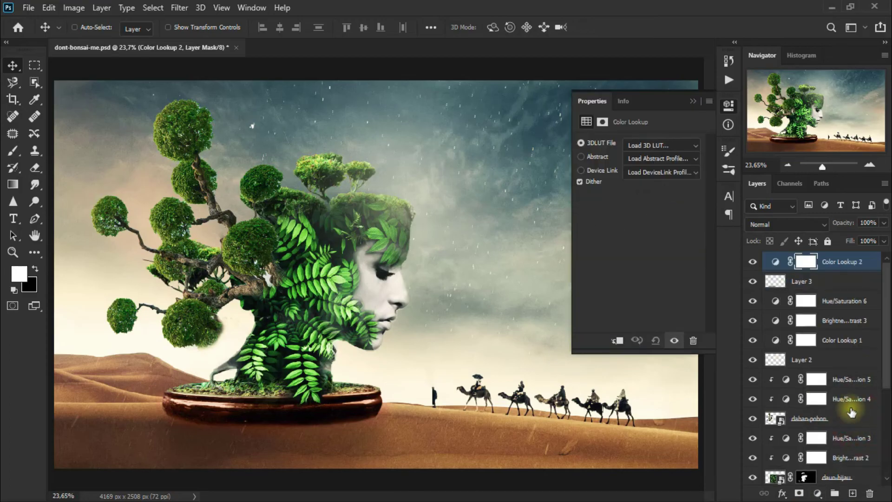
left_click(673, 145)
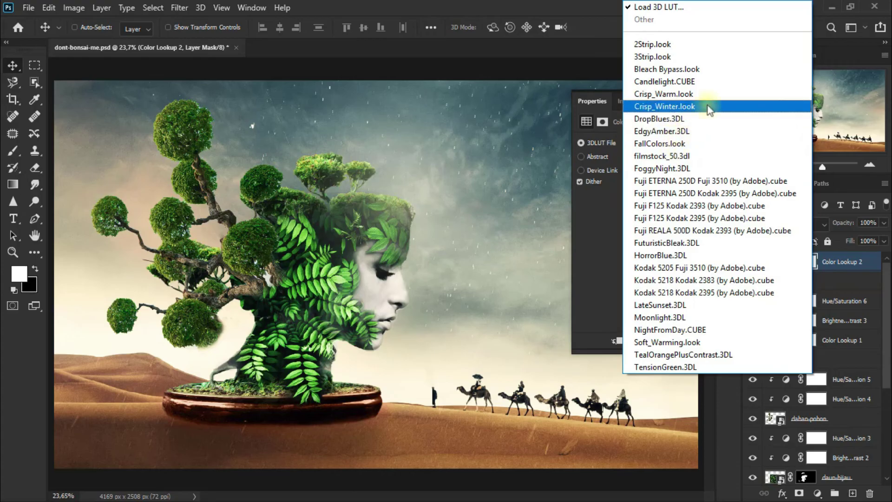
left_click(730, 85)
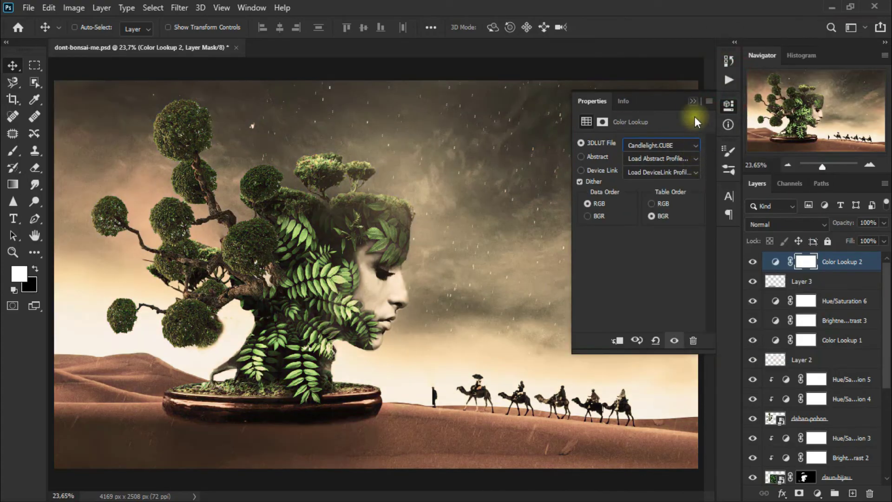
left_click(693, 100)
Step: Set the Candlelight Color Lookup adjustment to Saturation blend mode at 50% opacity and compare its effect on and off
left_click(773, 224)
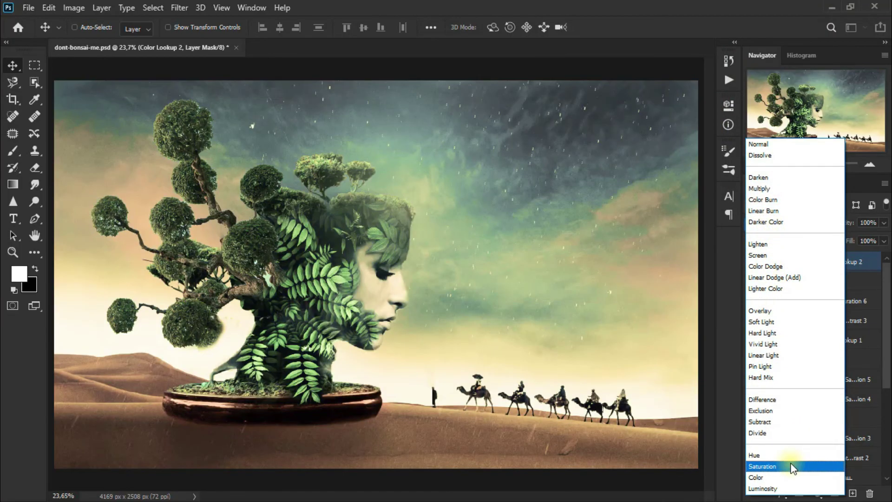
left_click(793, 466)
left_click(883, 223)
left_click_drag(882, 238, 850, 239)
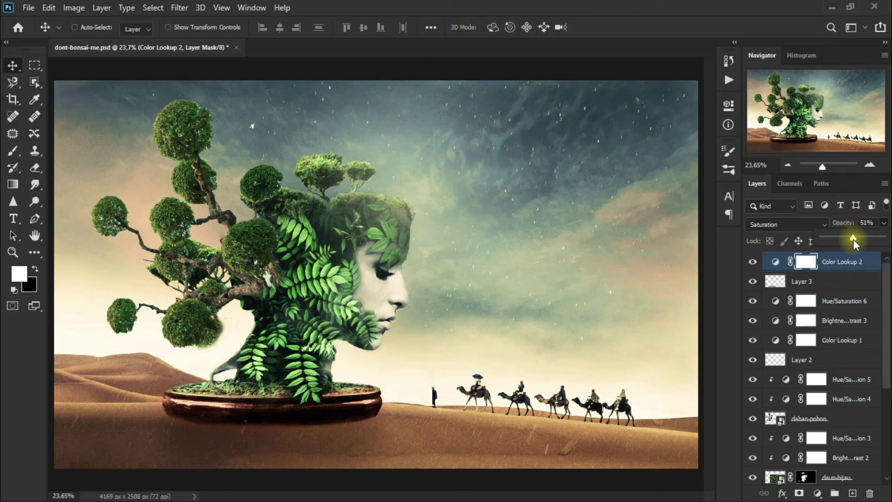
left_click(753, 263)
left_click(753, 263)
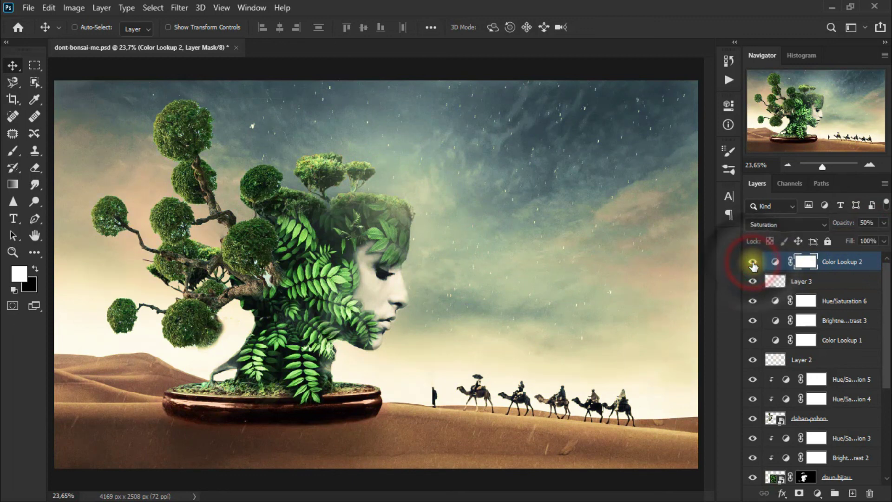